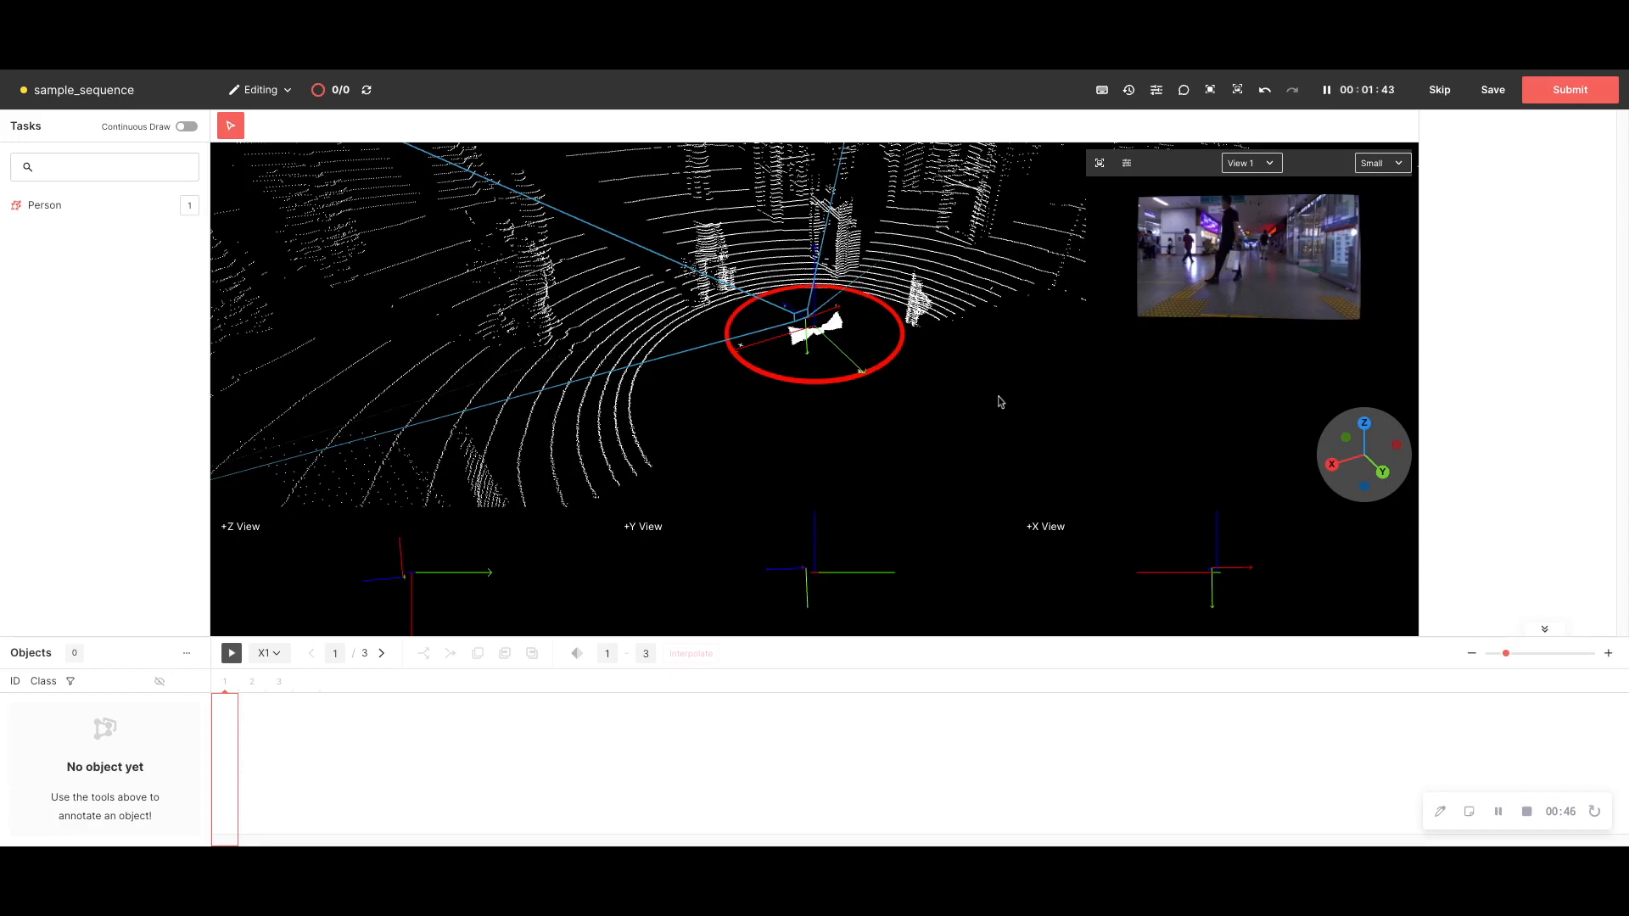
- Examine the frame 1 point cloud from several angles, including views straight along the X and Z axes
{"action": "left_click_drag", "start_coordinate": [992, 374], "coordinate": [876, 390]}
{"action": "scroll", "coordinate": [876, 390], "scroll_direction": "up", "scroll_amount": 5}
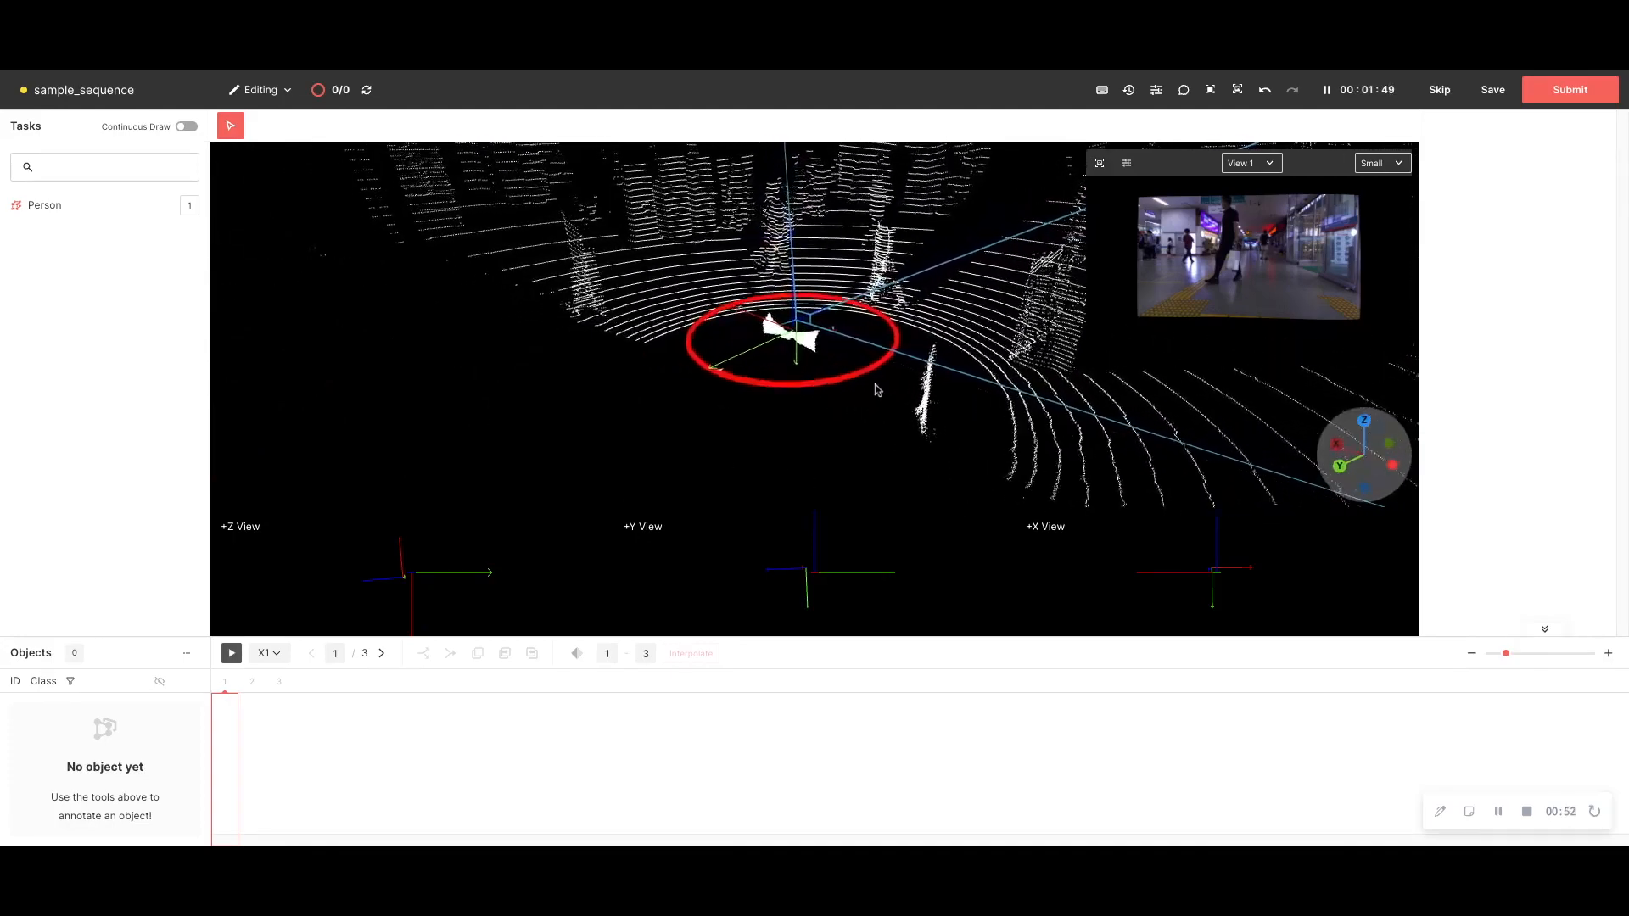
{"action": "left_click_drag", "start_coordinate": [854, 426], "coordinate": [910, 411]}
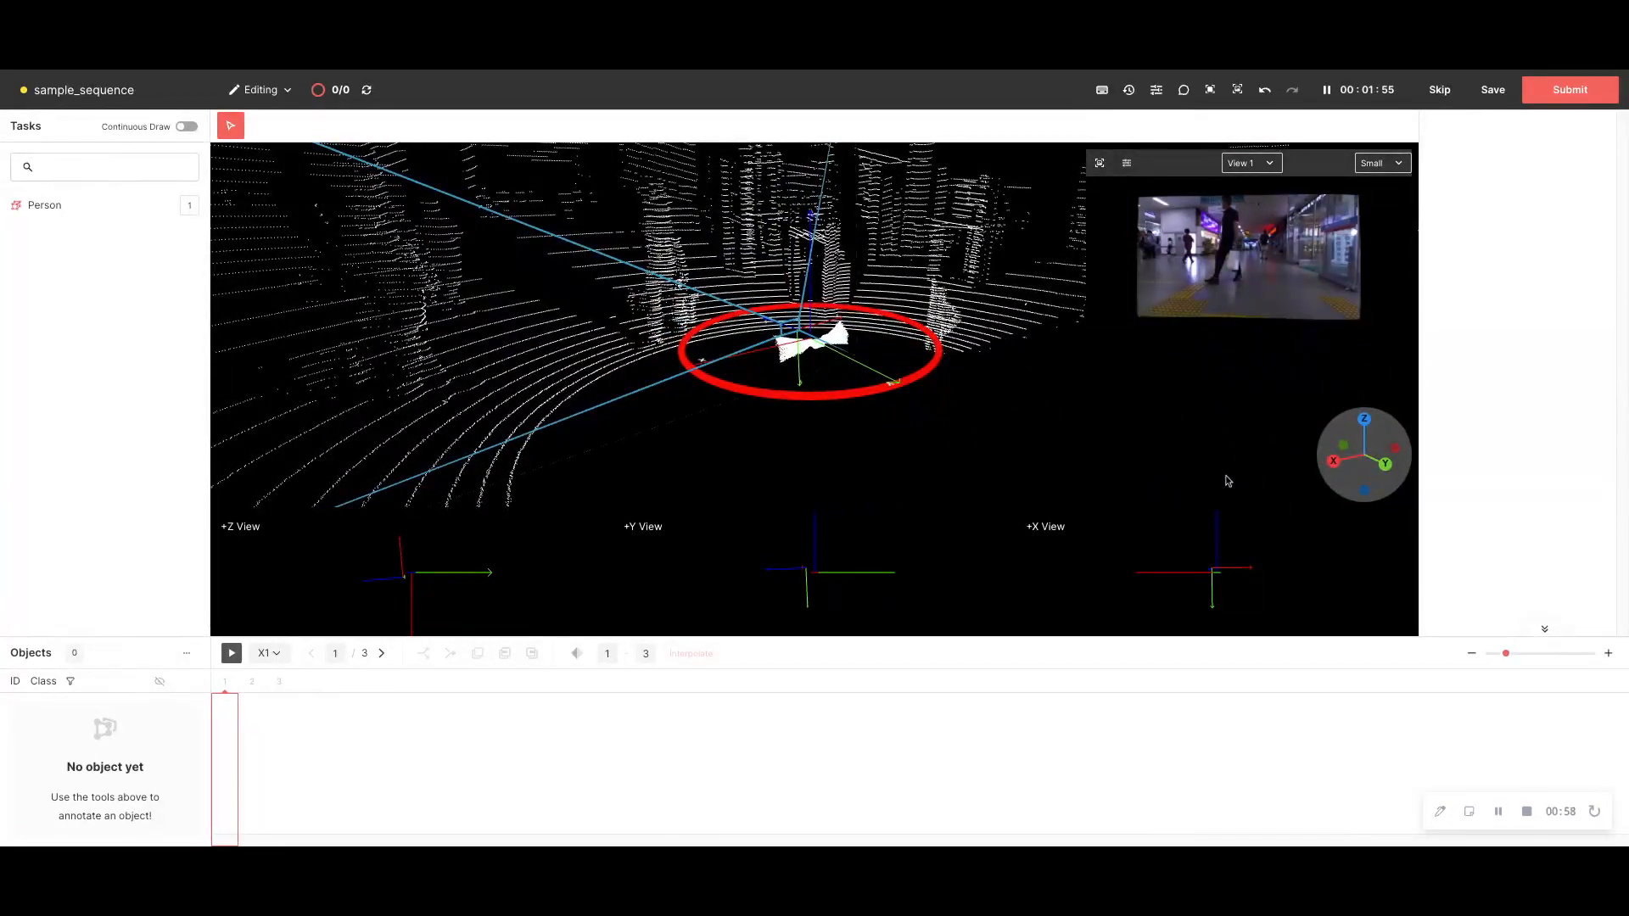
{"action": "left_click", "coordinate": [1335, 465]}
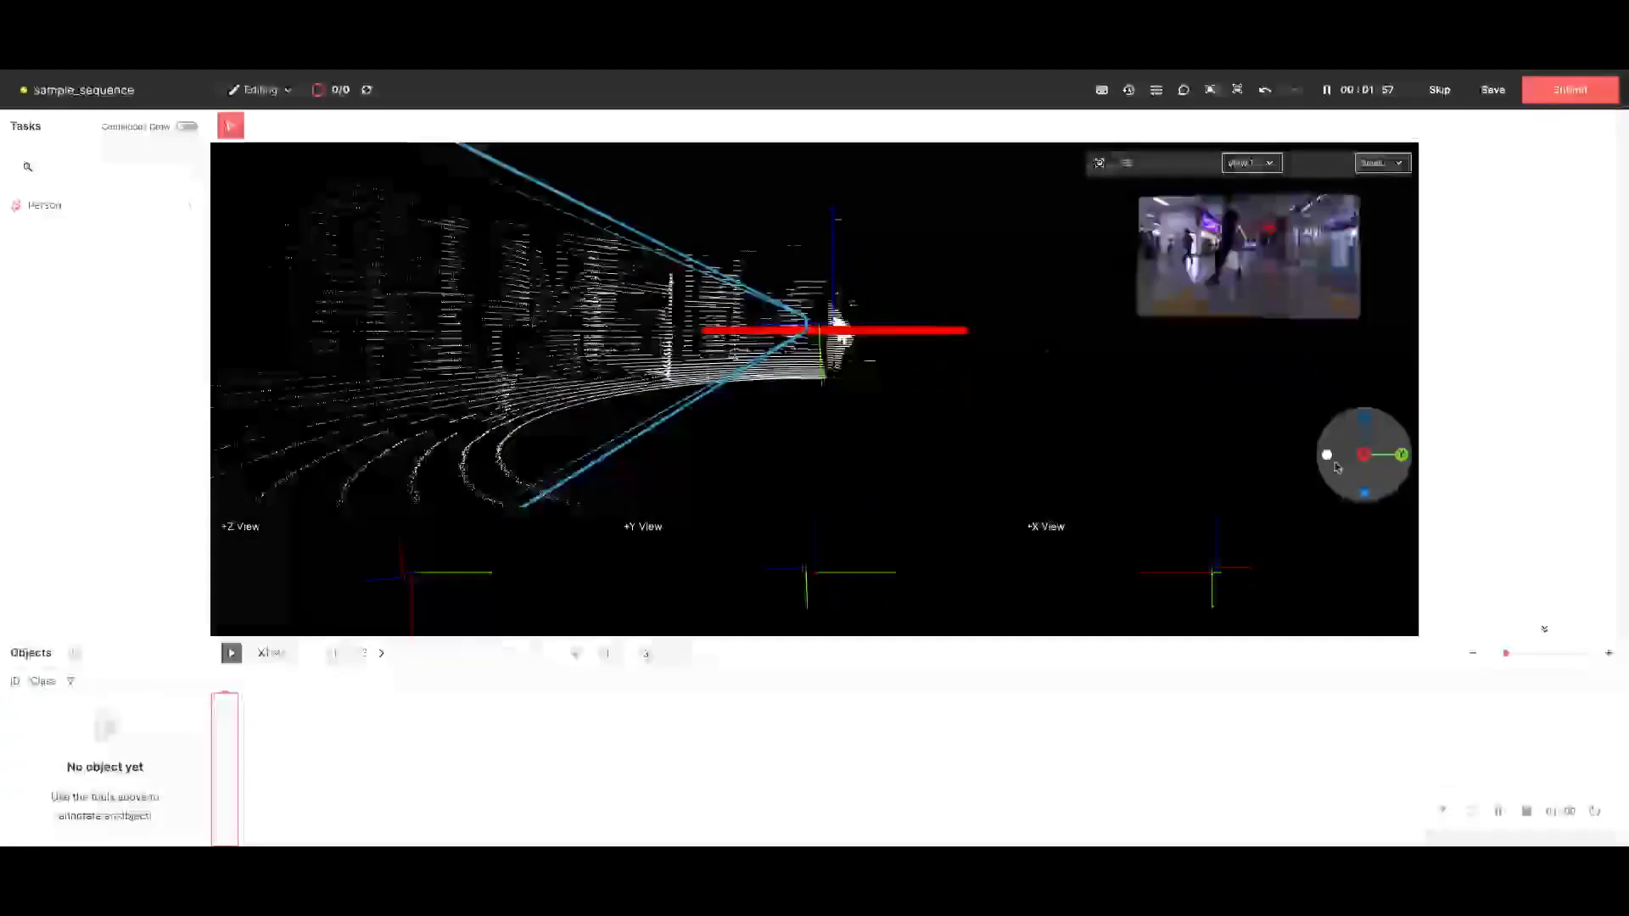
{"action": "left_click", "coordinate": [1367, 422]}
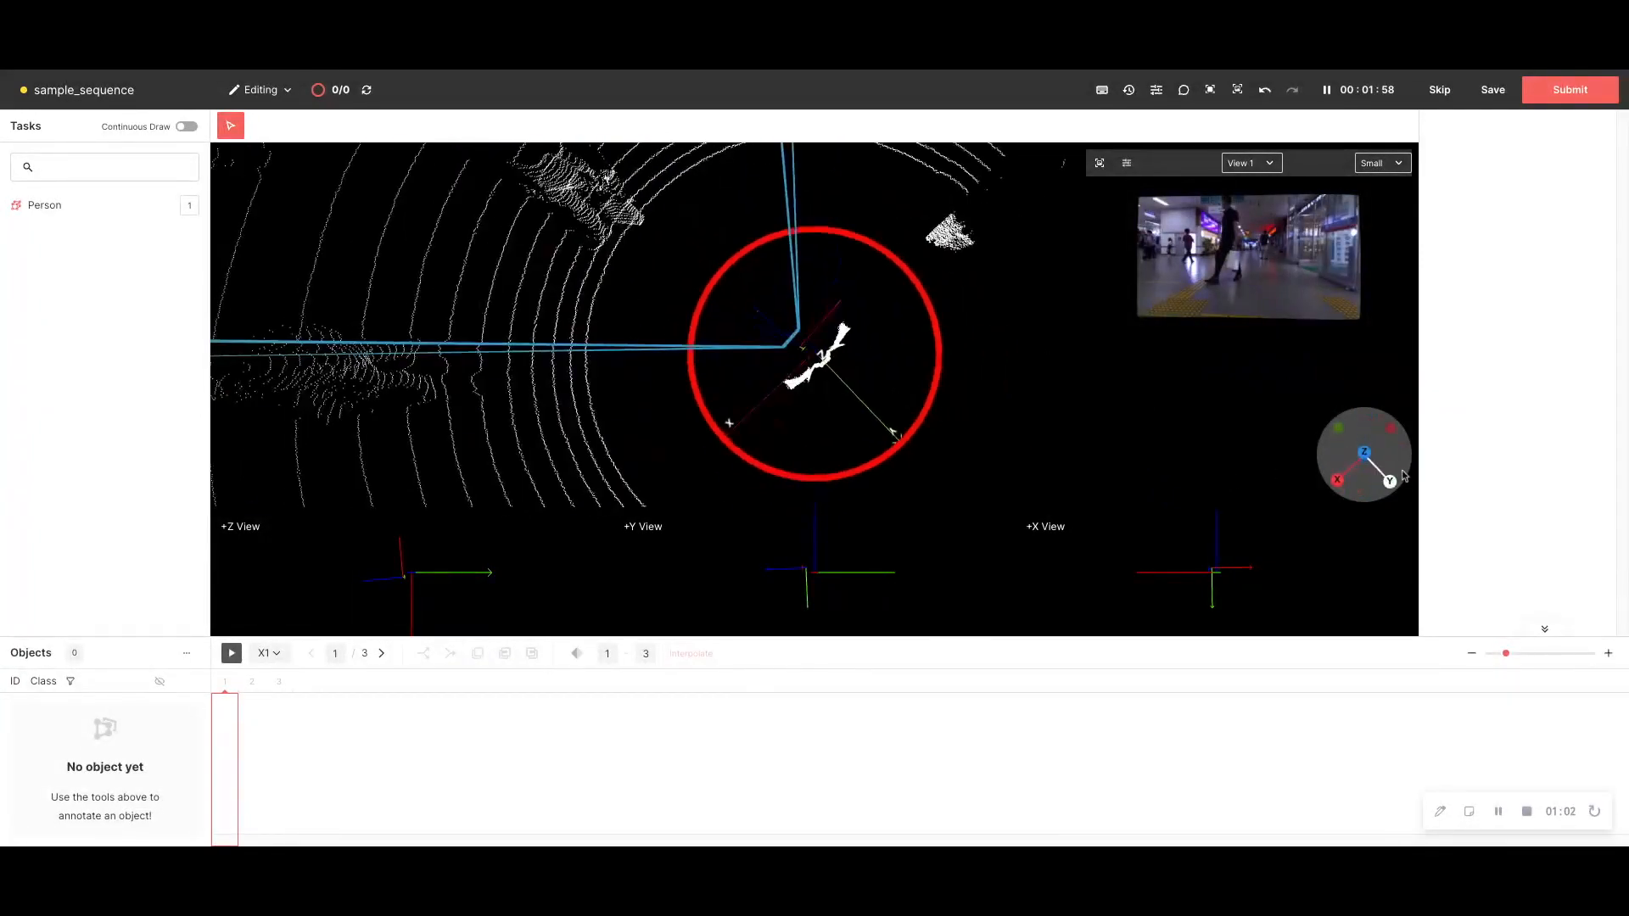
{"action": "left_click", "coordinate": [1339, 480]}
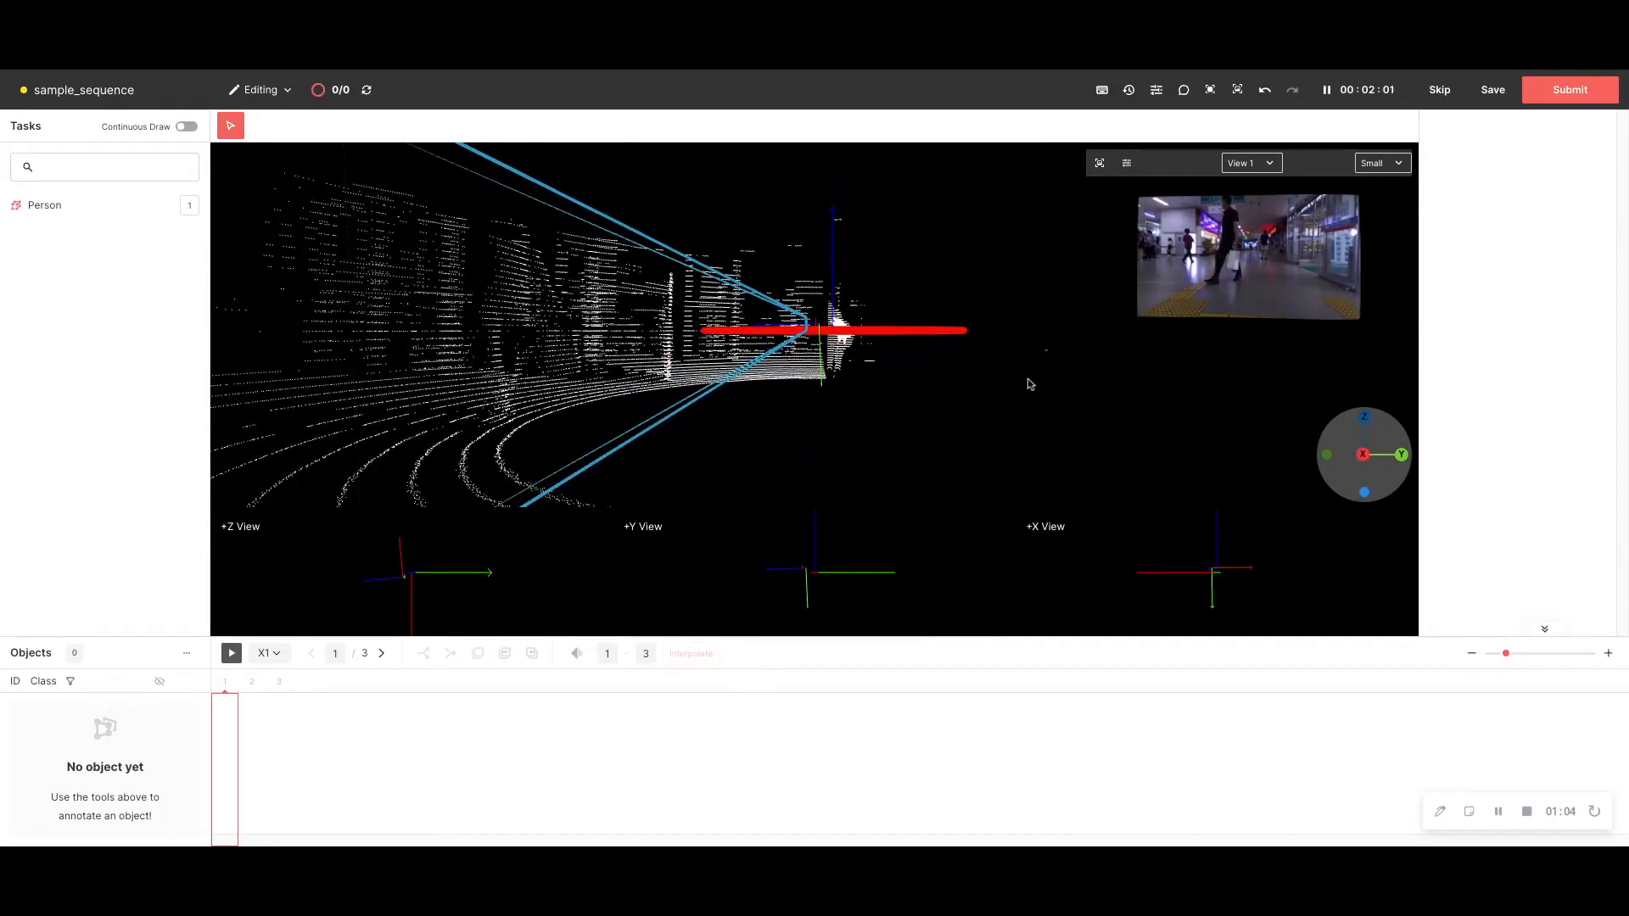
{"action": "left_click_drag", "start_coordinate": [1012, 366], "coordinate": [945, 386]}
{"action": "scroll", "coordinate": [937, 389], "scroll_direction": "down", "scroll_amount": 3}
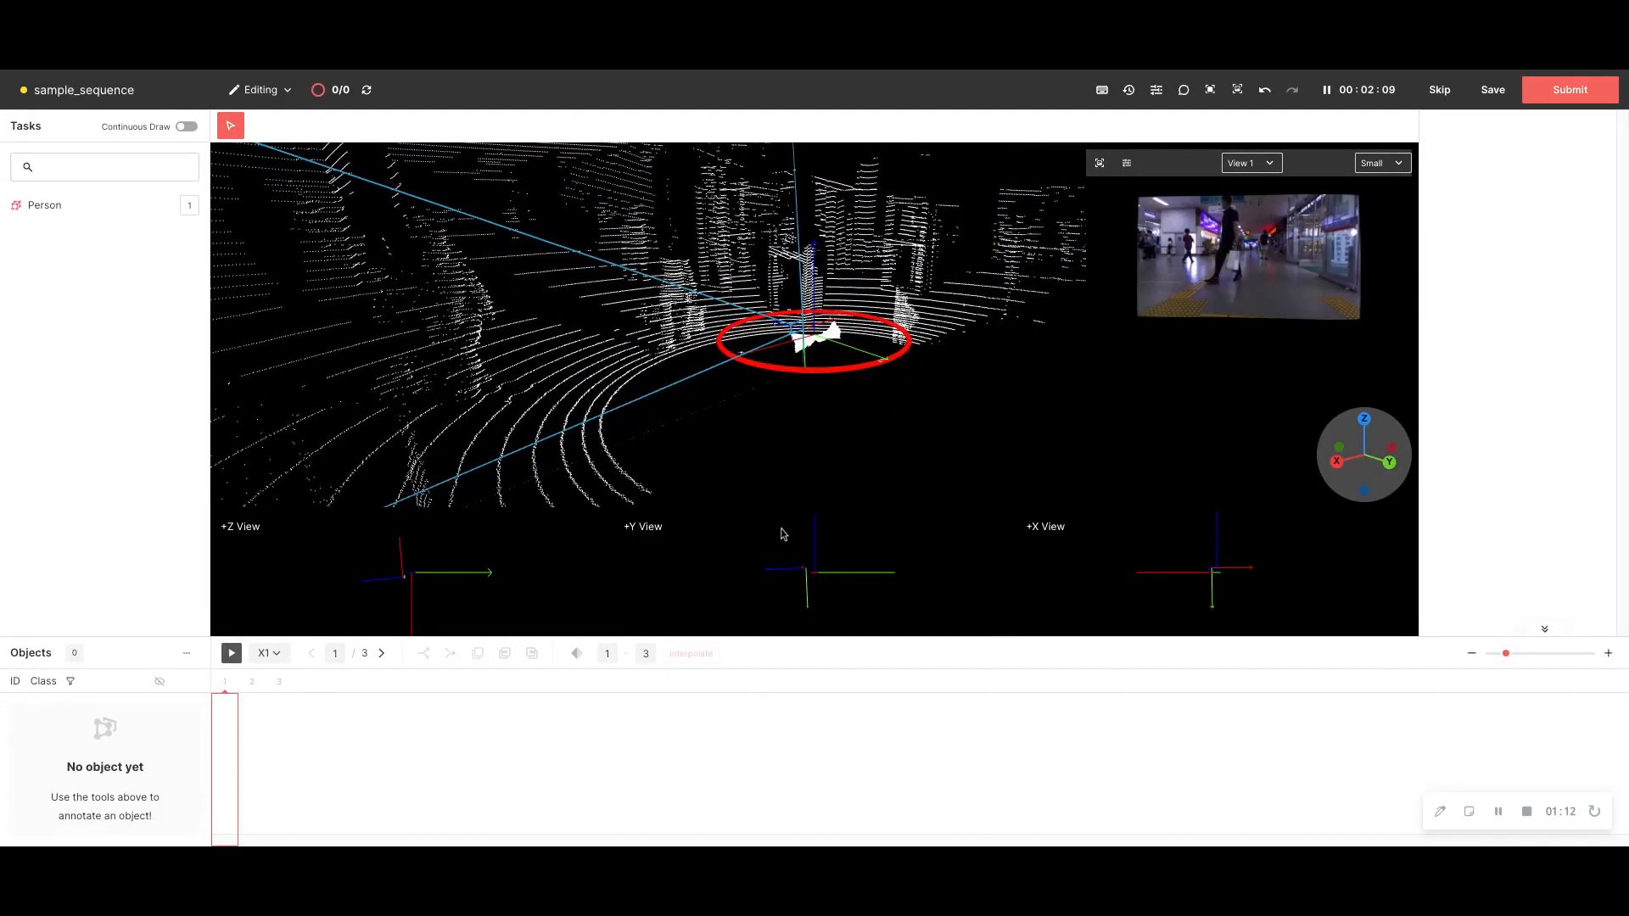
- Look through the sequence from frame 1 to frame 3 and return to frame 1
{"action": "left_click", "coordinate": [381, 656]}
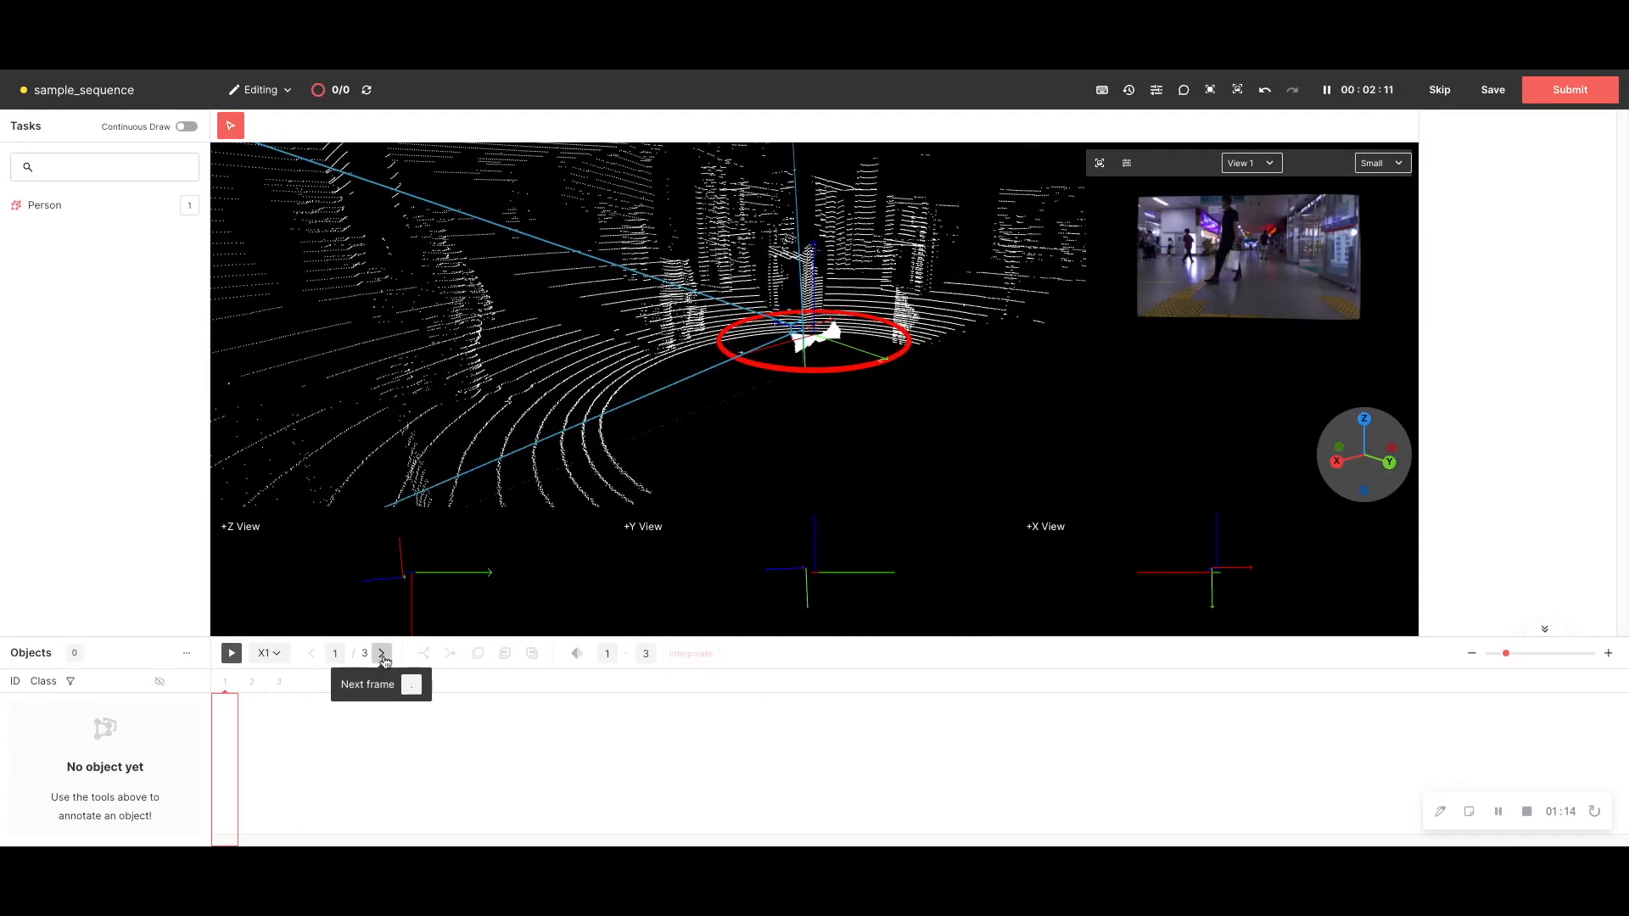
{"action": "left_click", "coordinate": [381, 655]}
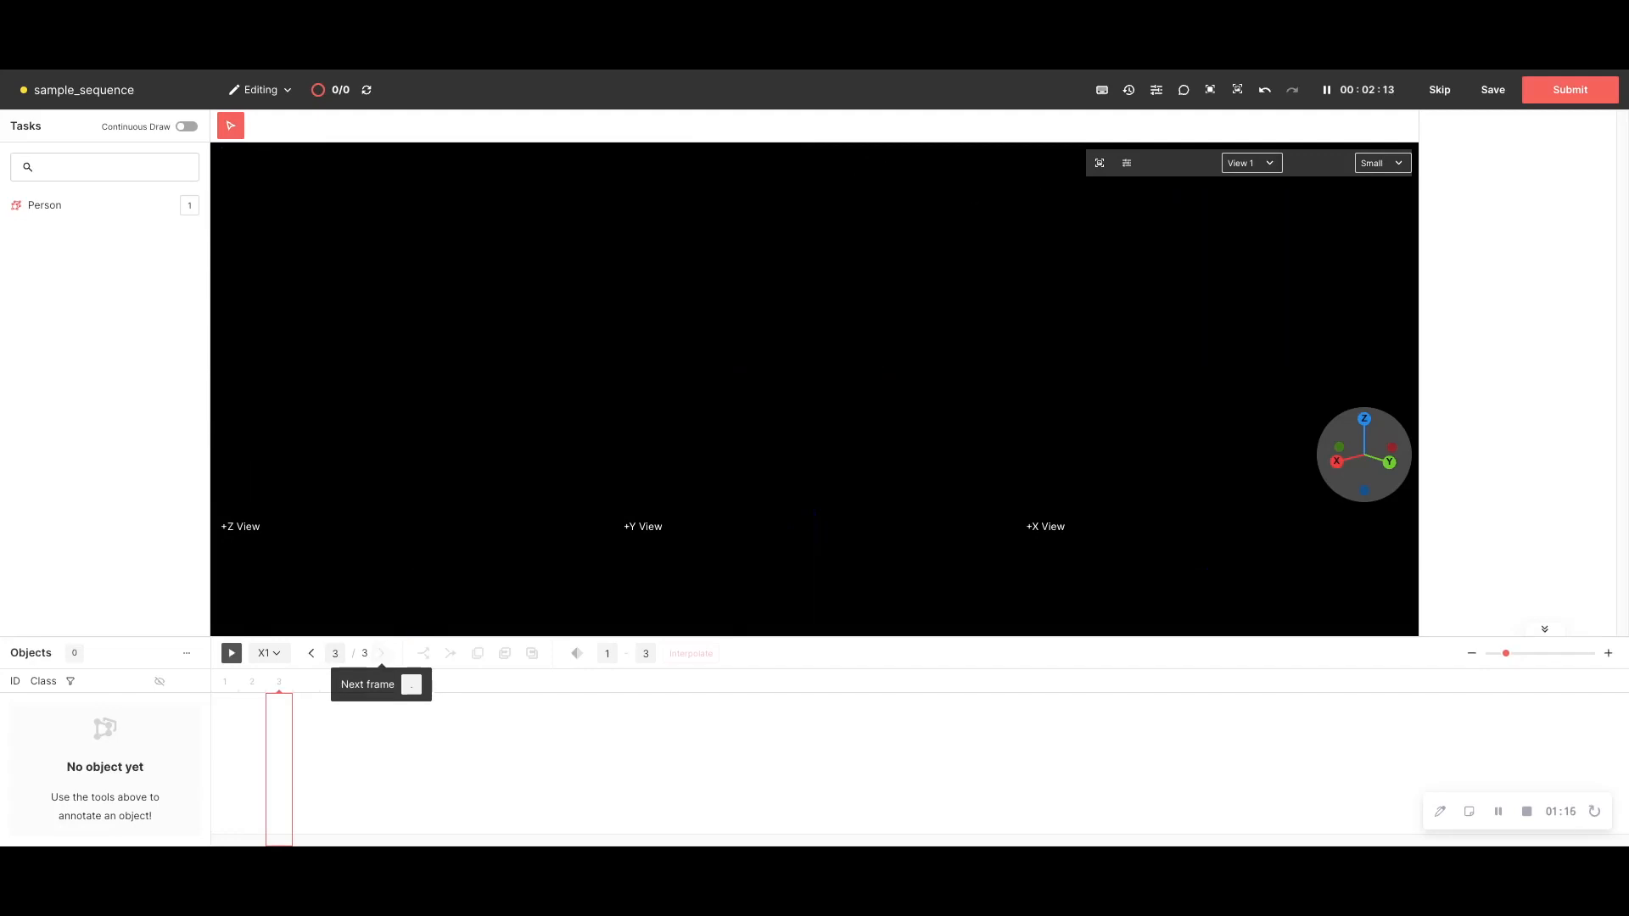
{"action": "left_click", "coordinate": [382, 655]}
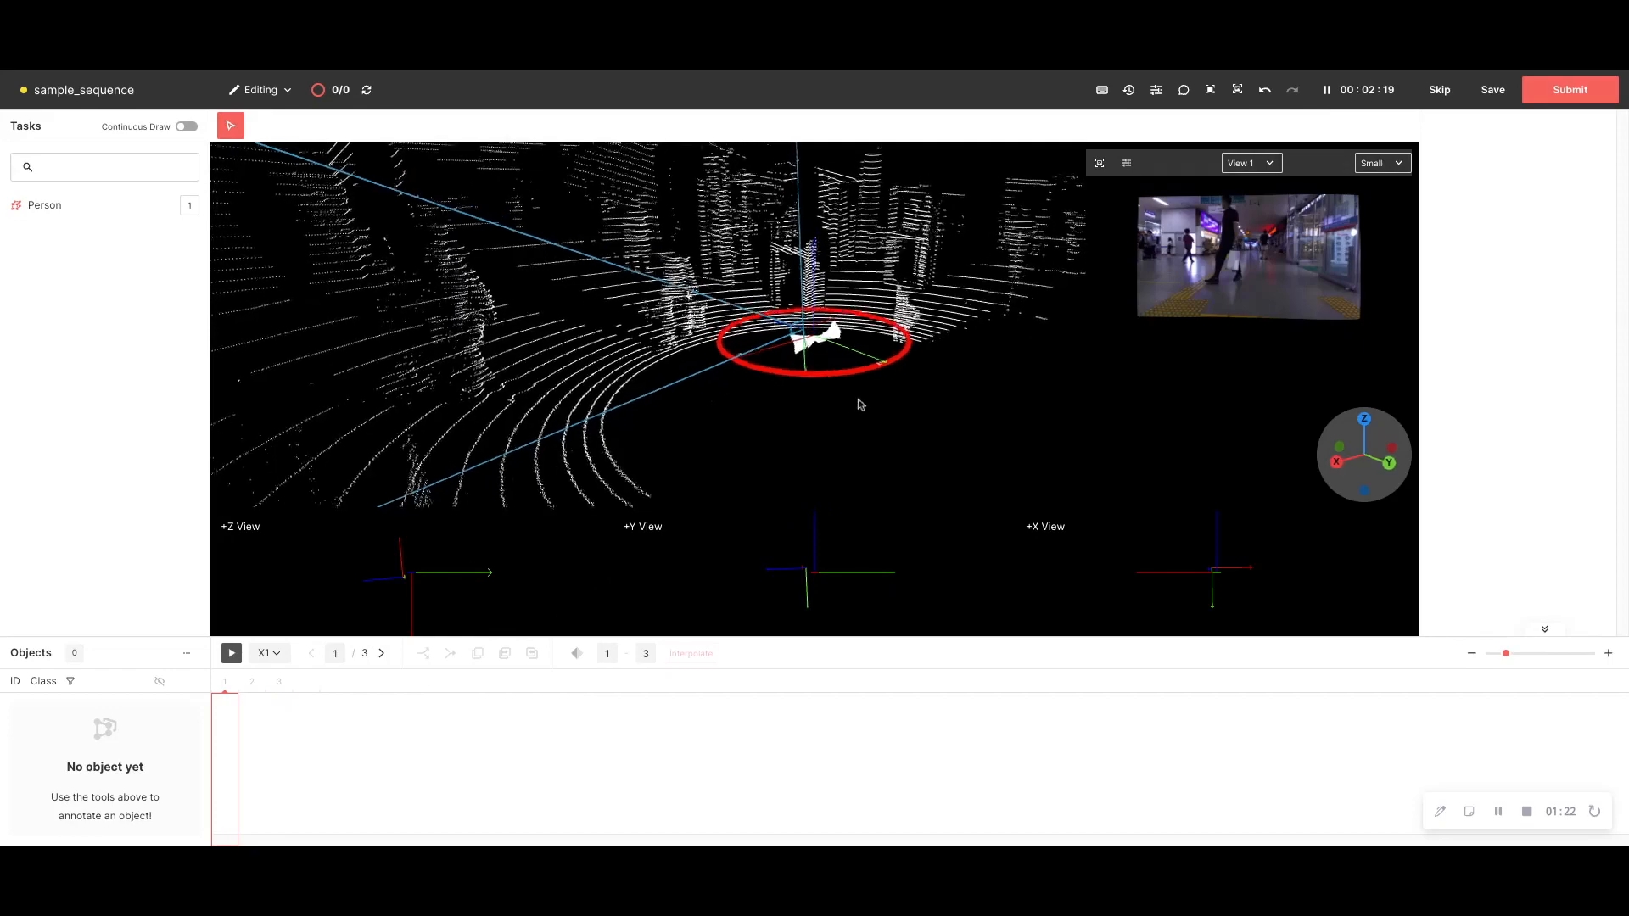
- Place a Person cuboid over the nearby standing person's points in frame 1
{"action": "left_click_drag", "start_coordinate": [855, 411], "coordinate": [859, 428]}
{"action": "left_click", "coordinate": [170, 215]}
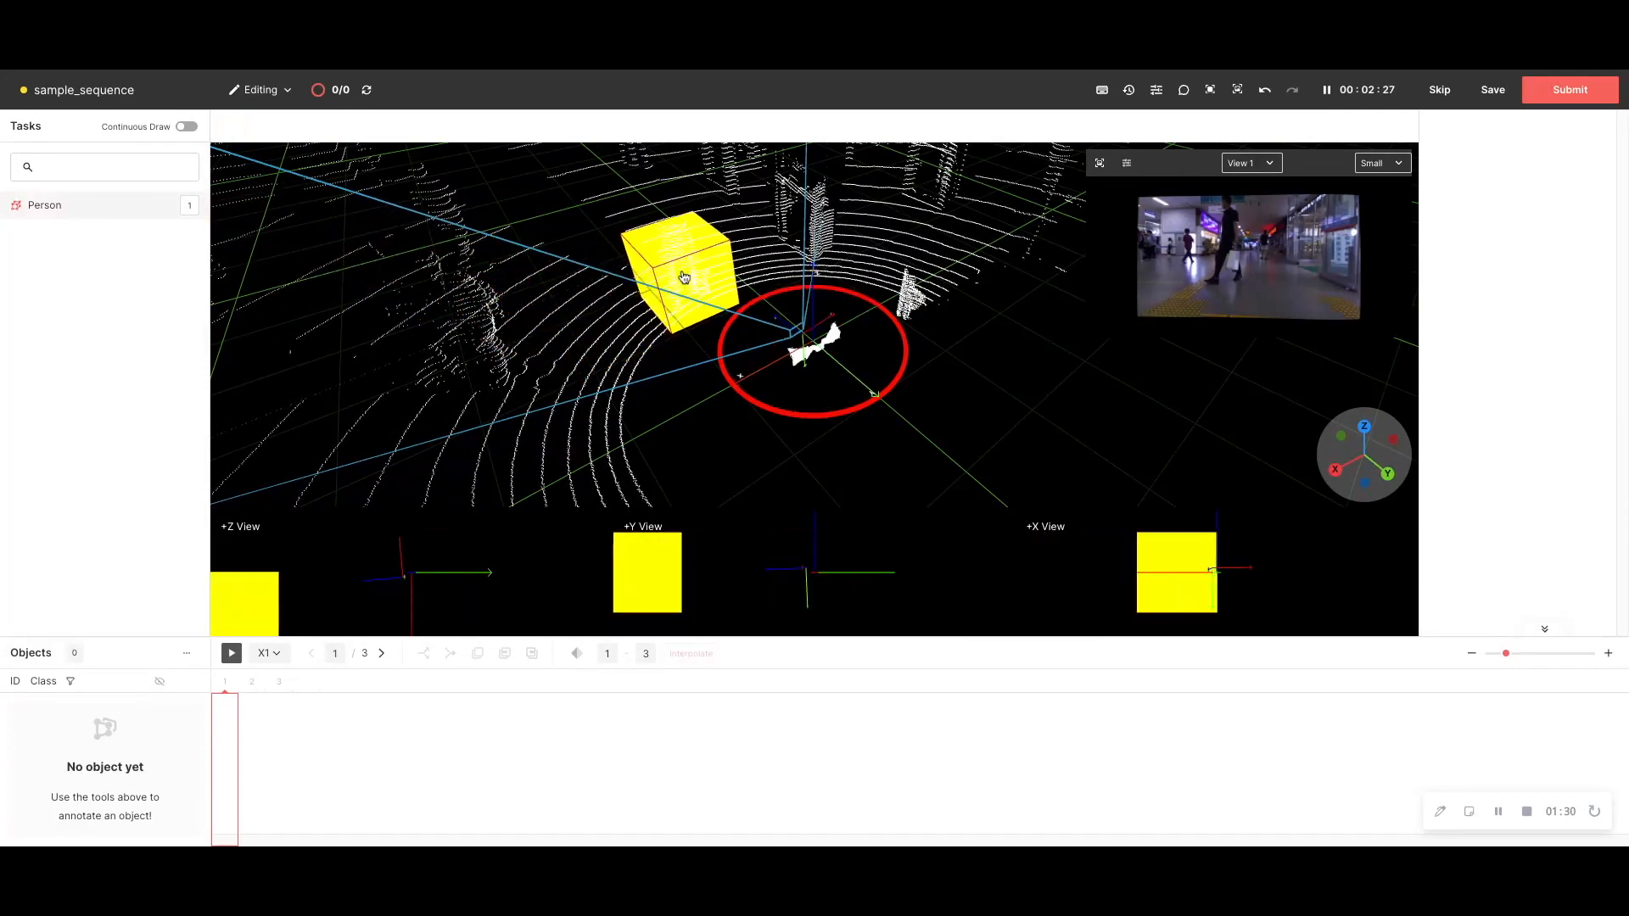
{"action": "left_click", "coordinate": [687, 276]}
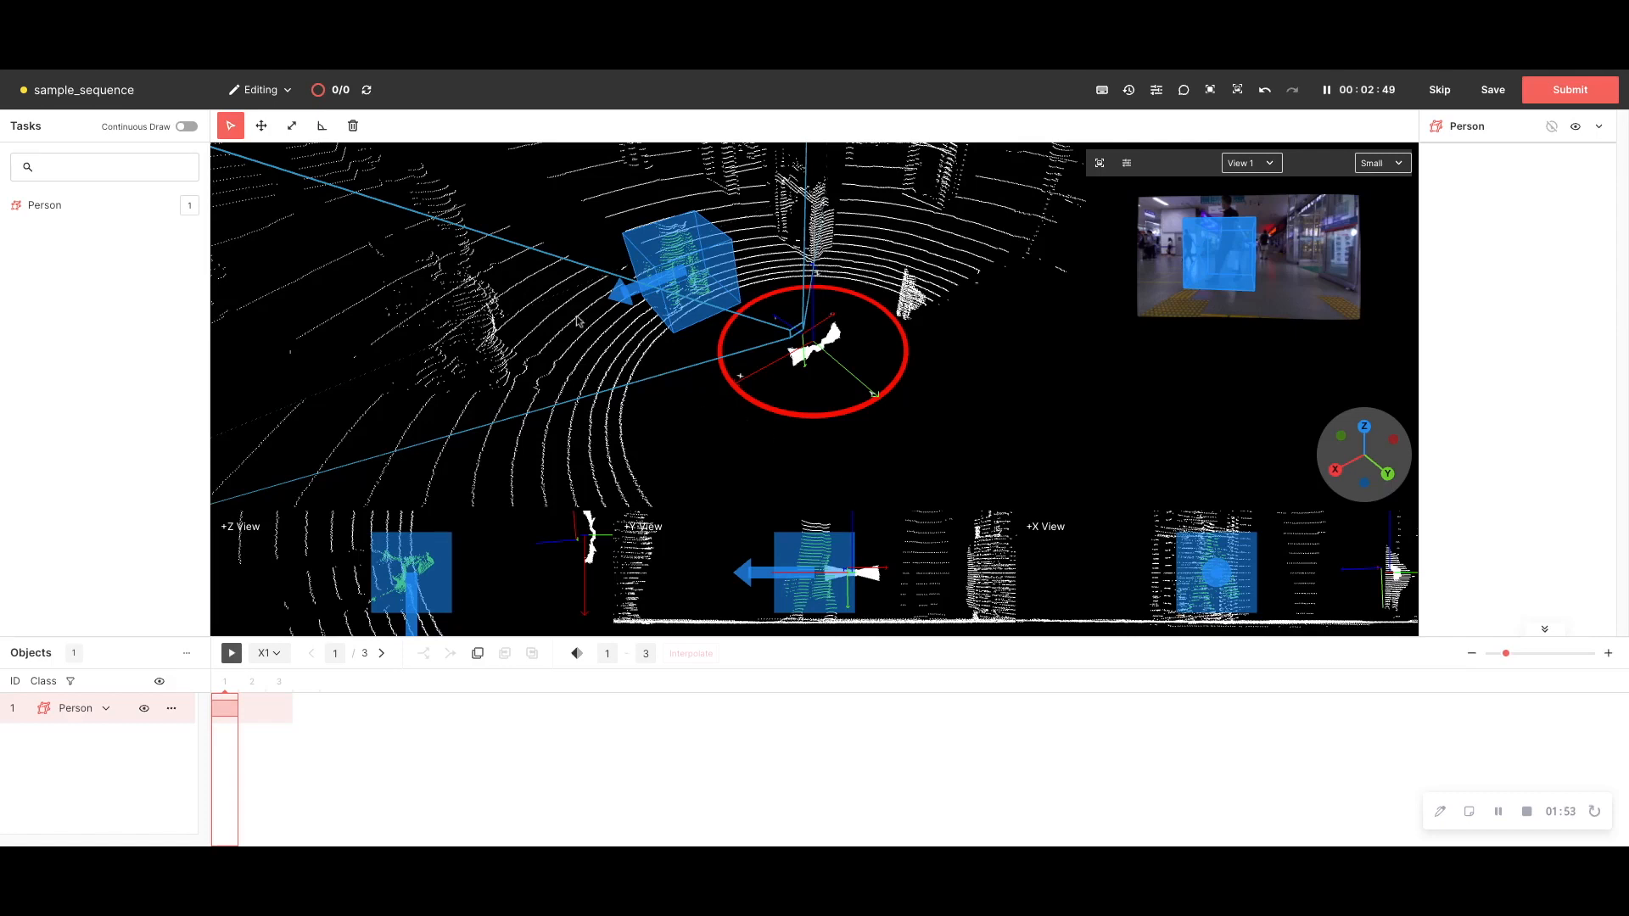
- Rotate the Person cuboid about 45° around its vertical axis and shift it slightly to centre it on the person
{"action": "left_click", "coordinate": [323, 128]}
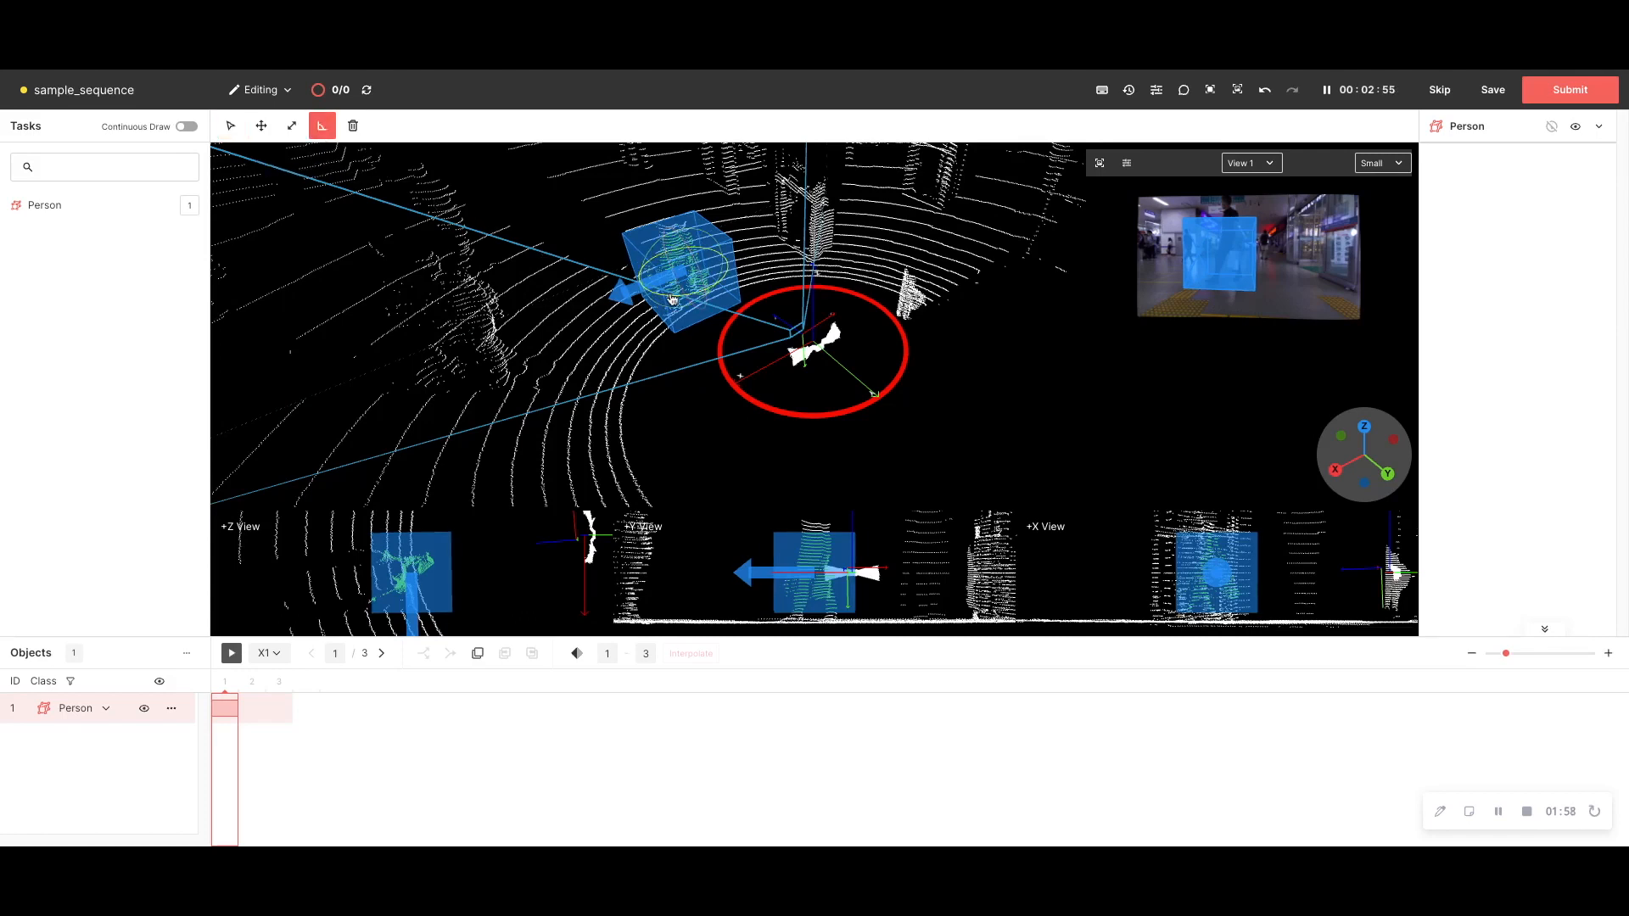
{"action": "left_click_drag", "start_coordinate": [672, 301], "coordinate": [715, 294]}
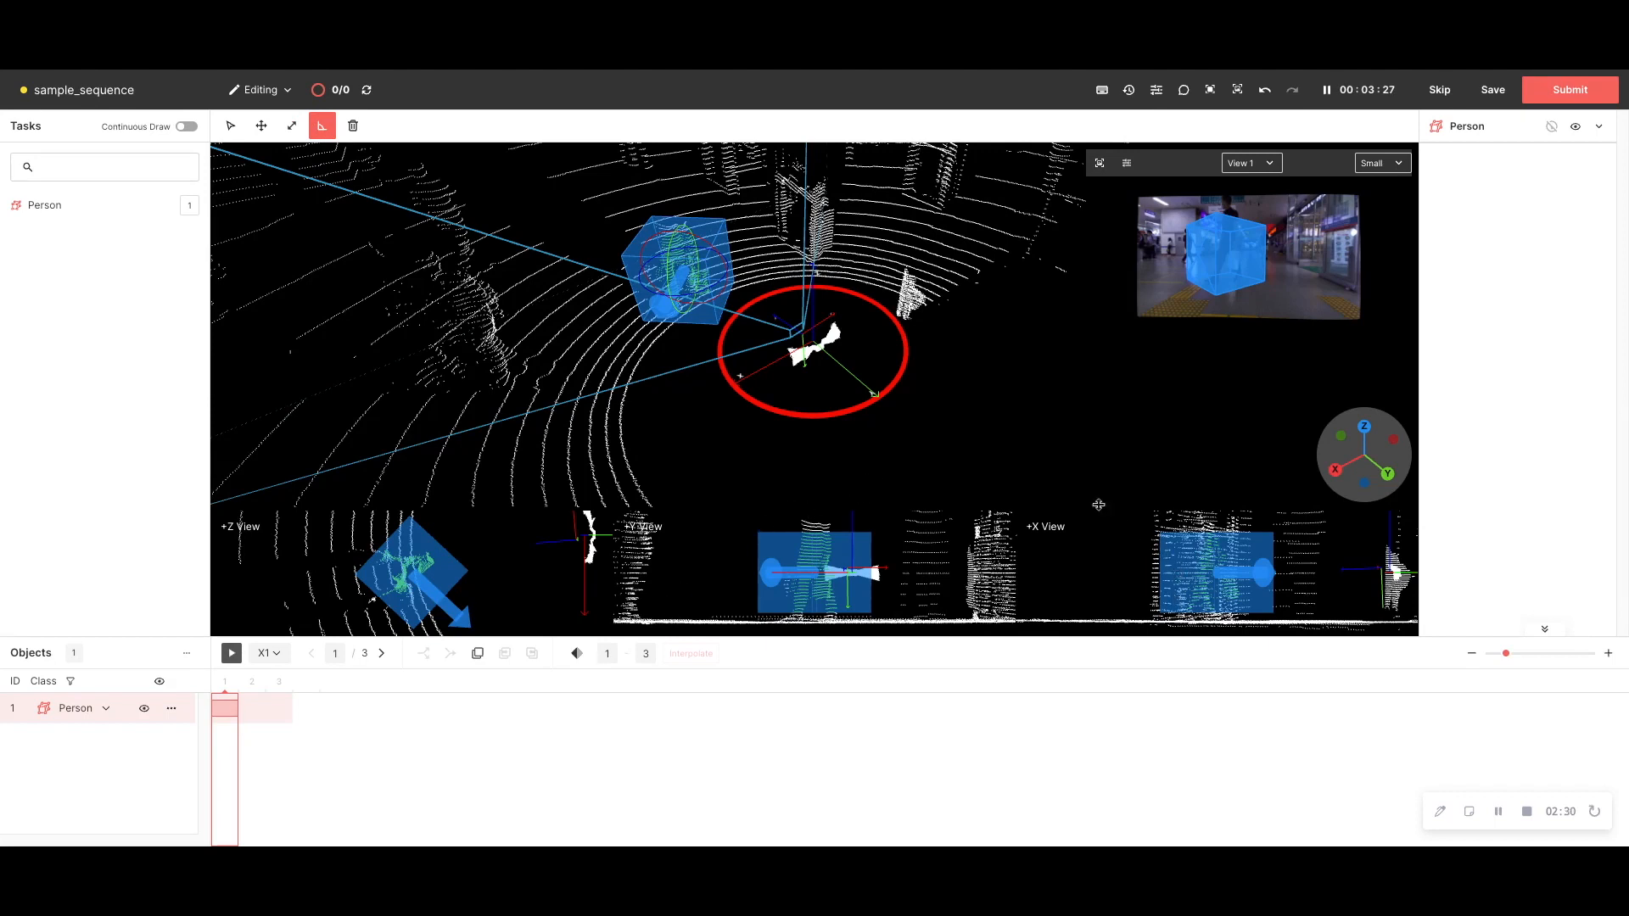
{"action": "key", "text": "w"}
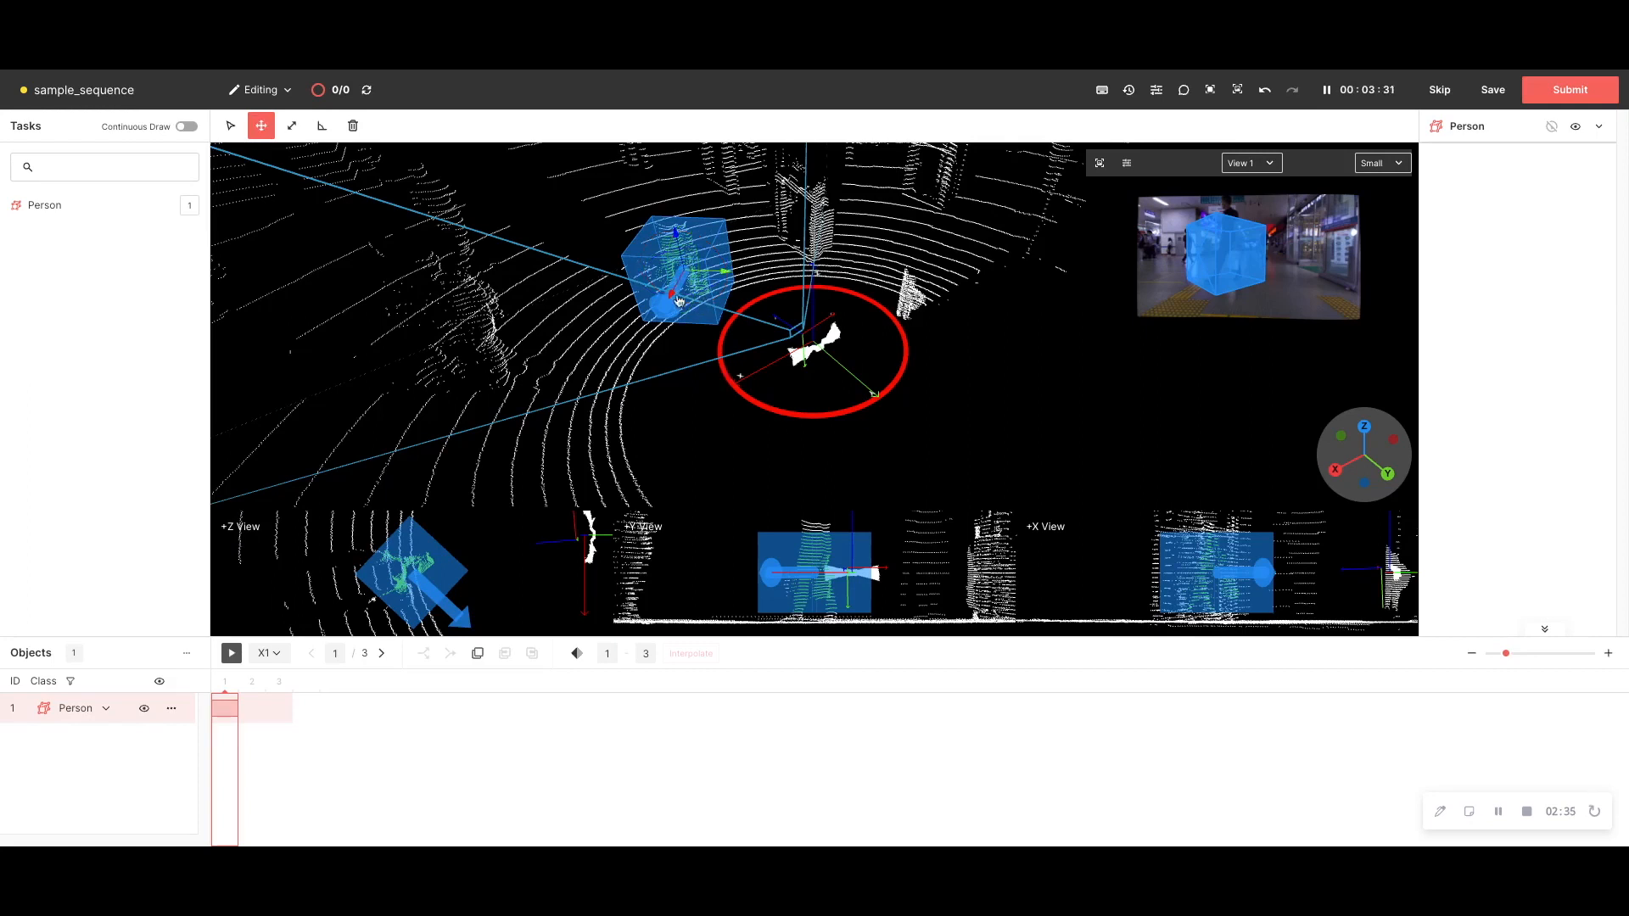
{"action": "left_click_drag", "start_coordinate": [672, 302], "coordinate": [676, 297]}
- Scale the Person cuboid's height, width and depth and nudge its position so it encloses the person's points in frame 1
{"action": "key", "text": "r"}
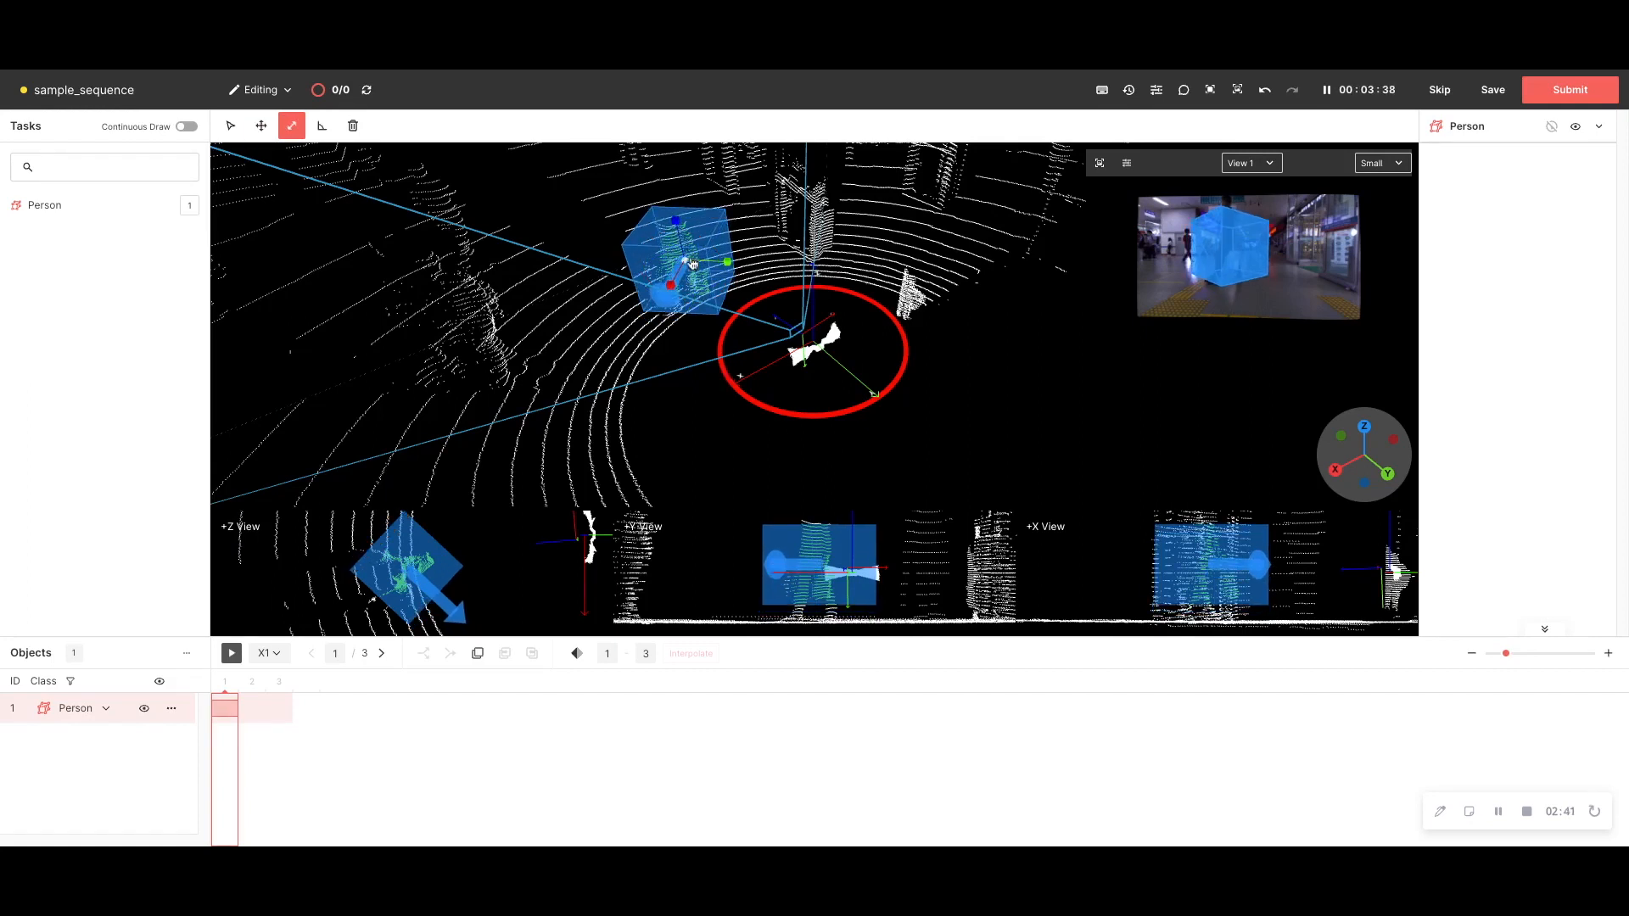
{"action": "left_click_drag", "start_coordinate": [679, 222], "coordinate": [698, 113]}
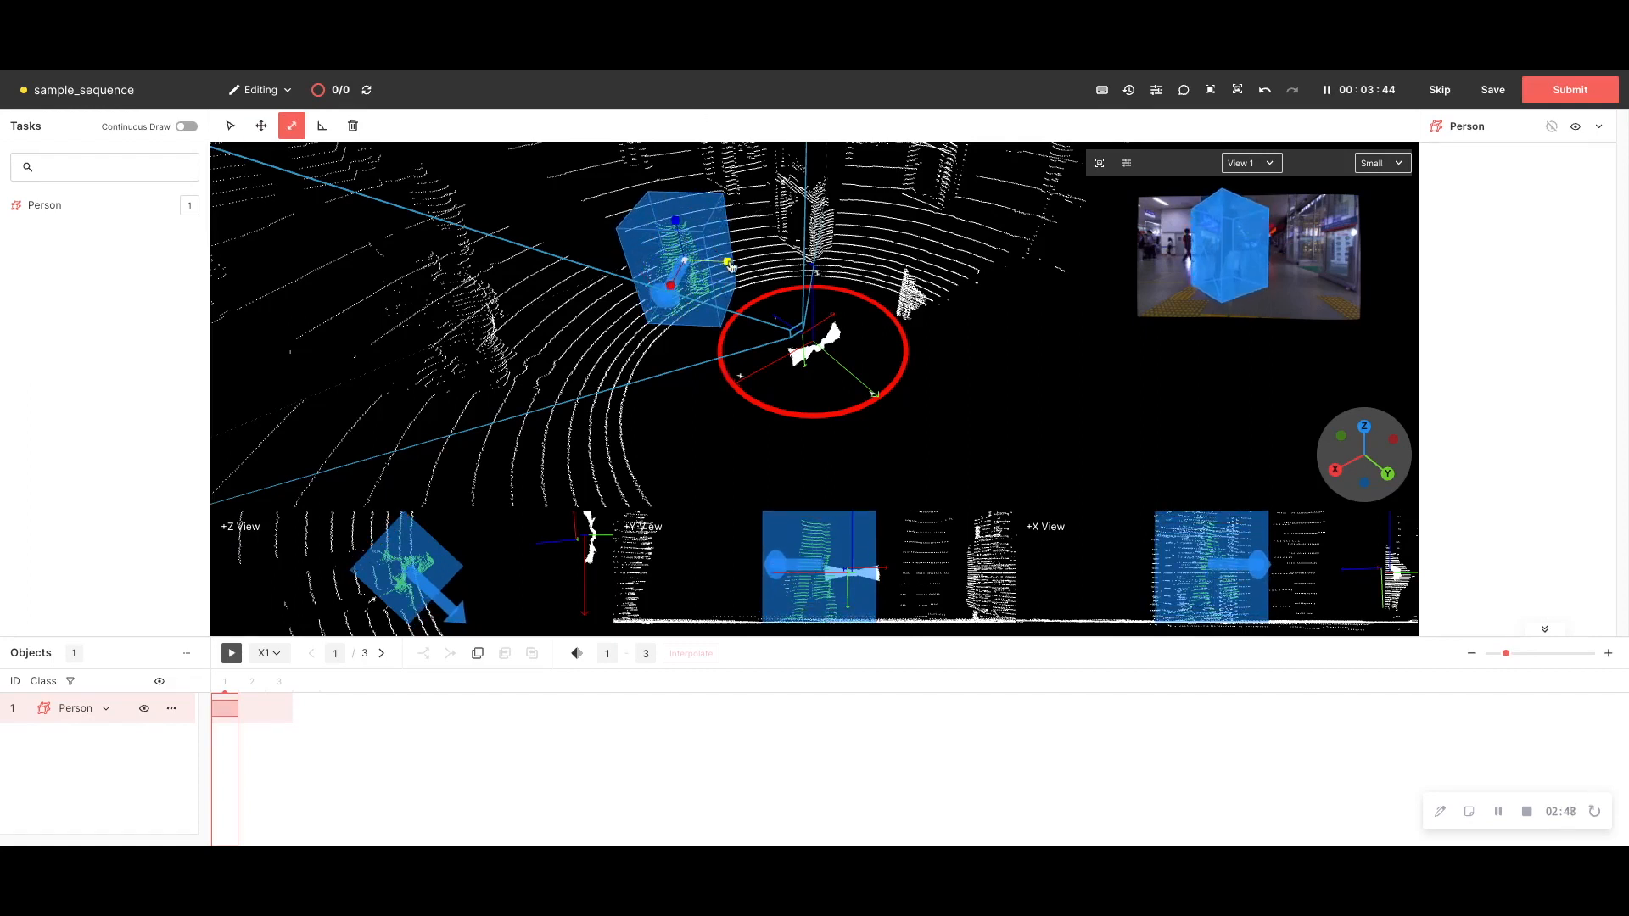
{"action": "left_click_drag", "start_coordinate": [732, 265], "coordinate": [722, 259]}
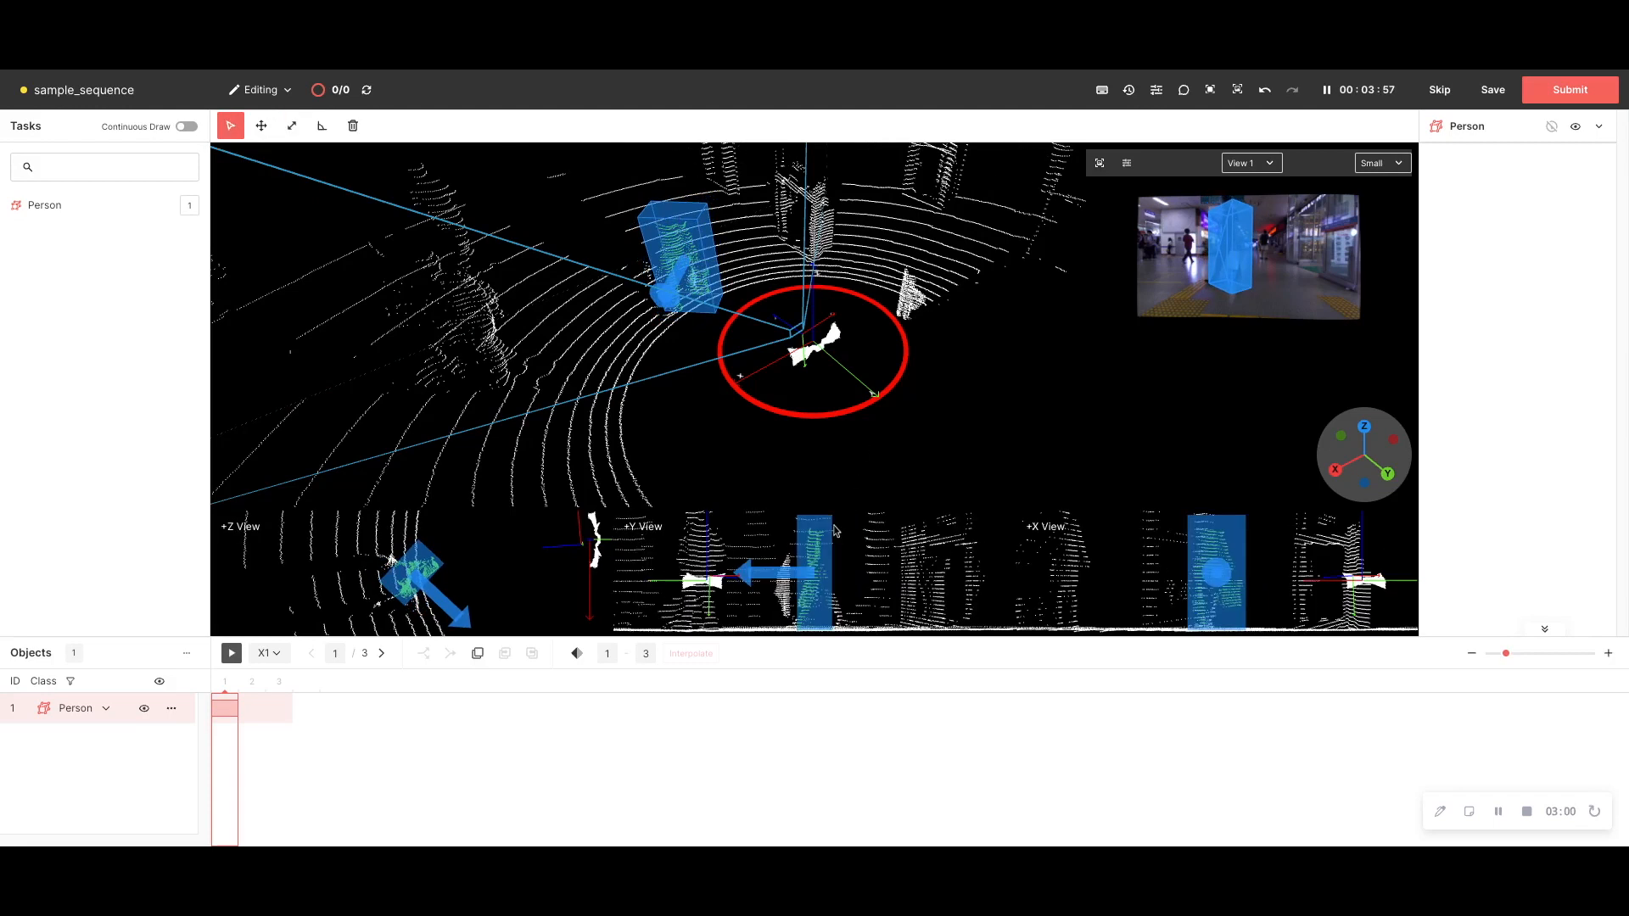
{"action": "left_click_drag", "start_coordinate": [825, 550], "coordinate": [823, 545]}
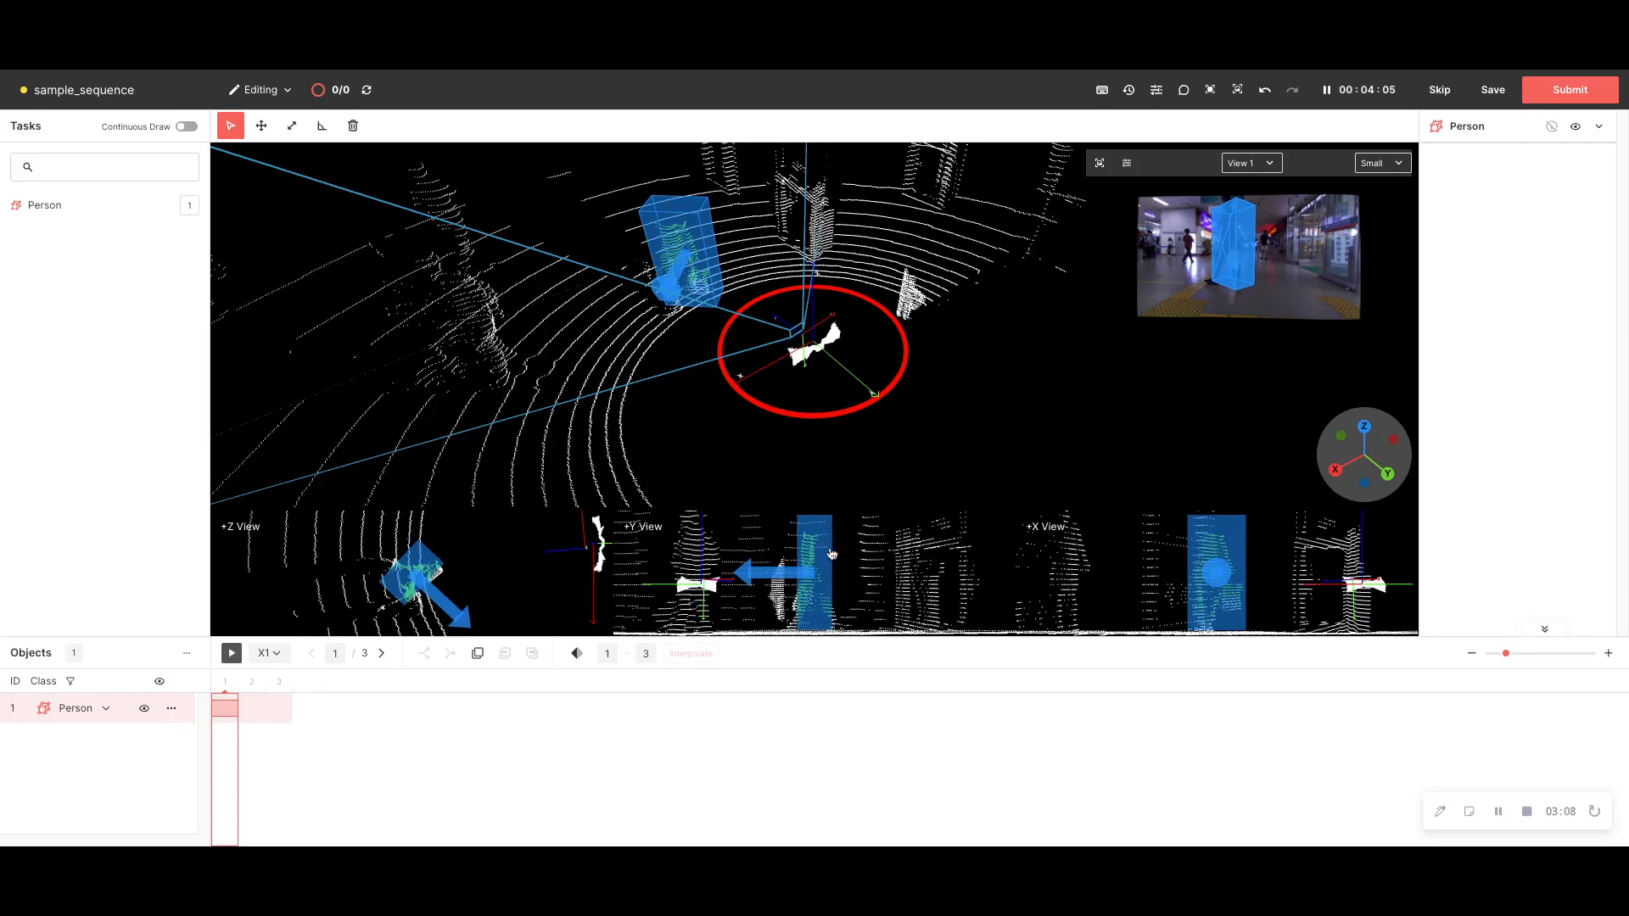
{"action": "key", "text": "s"}
{"action": "left_click_drag", "start_coordinate": [667, 289], "coordinate": [589, 342]}
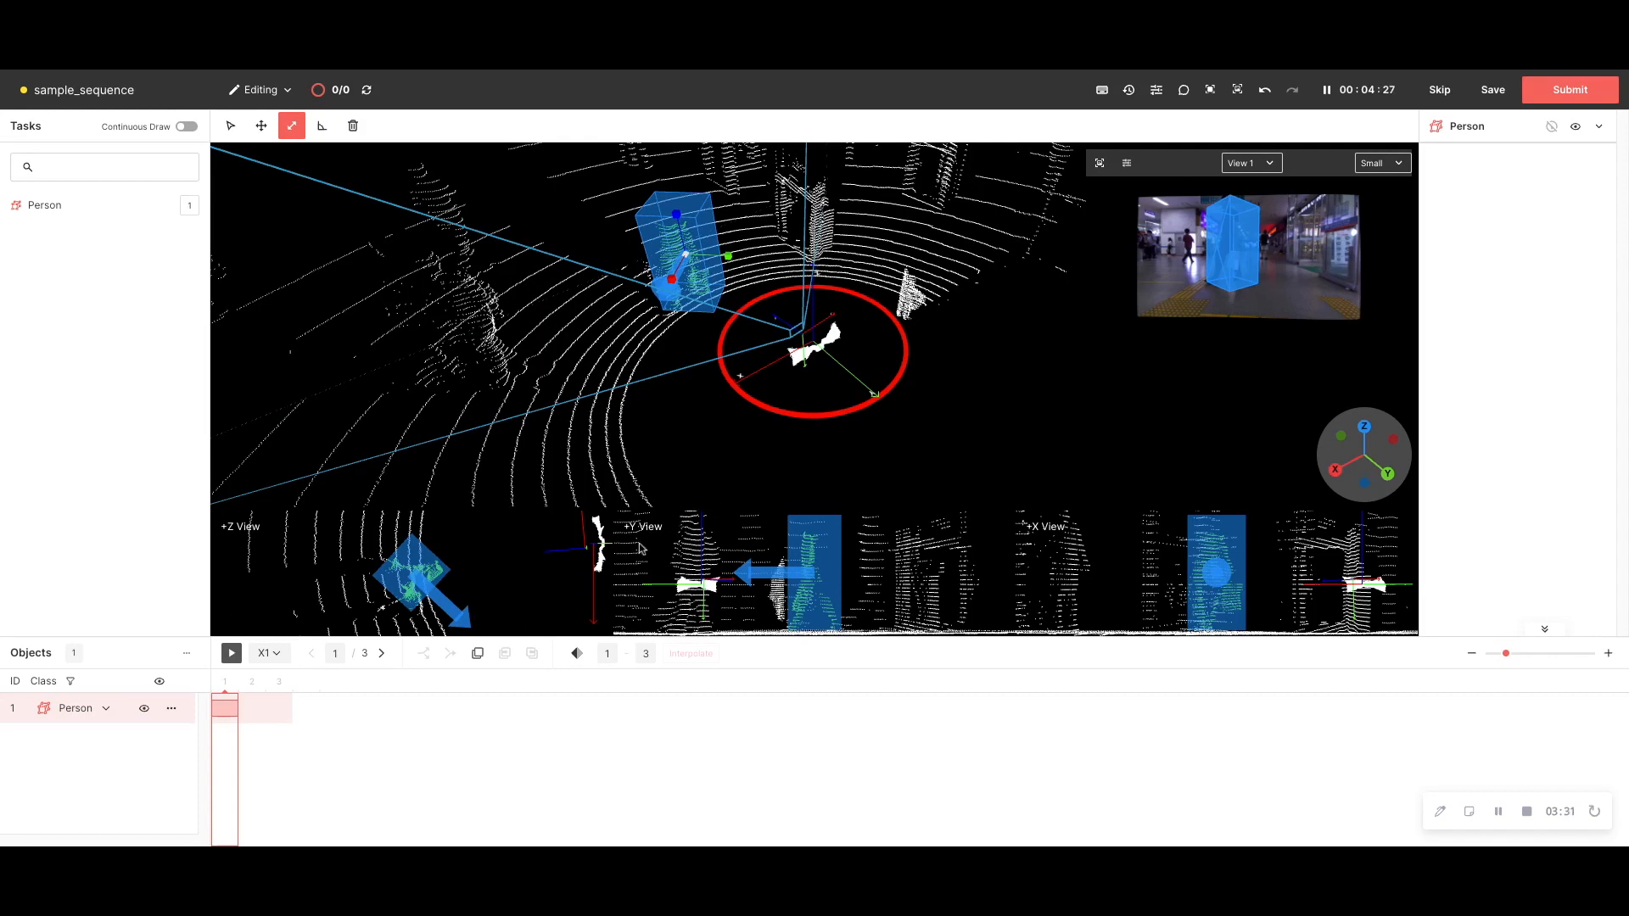
- Copy the Person cuboid to frame 3 and move it onto the person's points there
{"action": "left_click", "coordinate": [286, 690]}
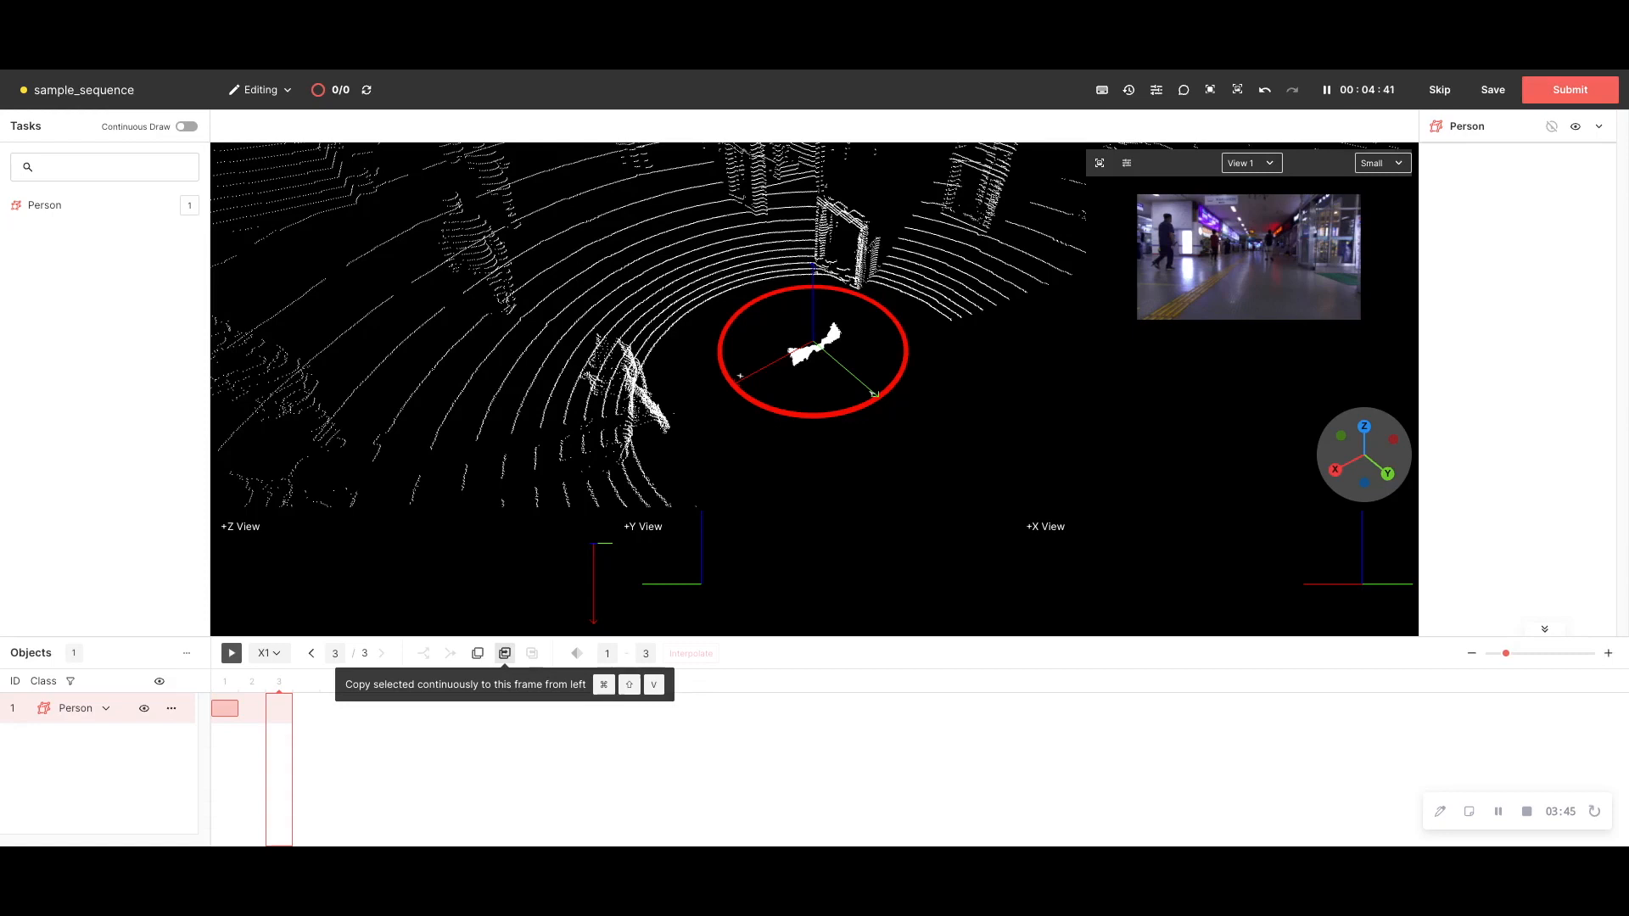
{"action": "left_click", "coordinate": [479, 657]}
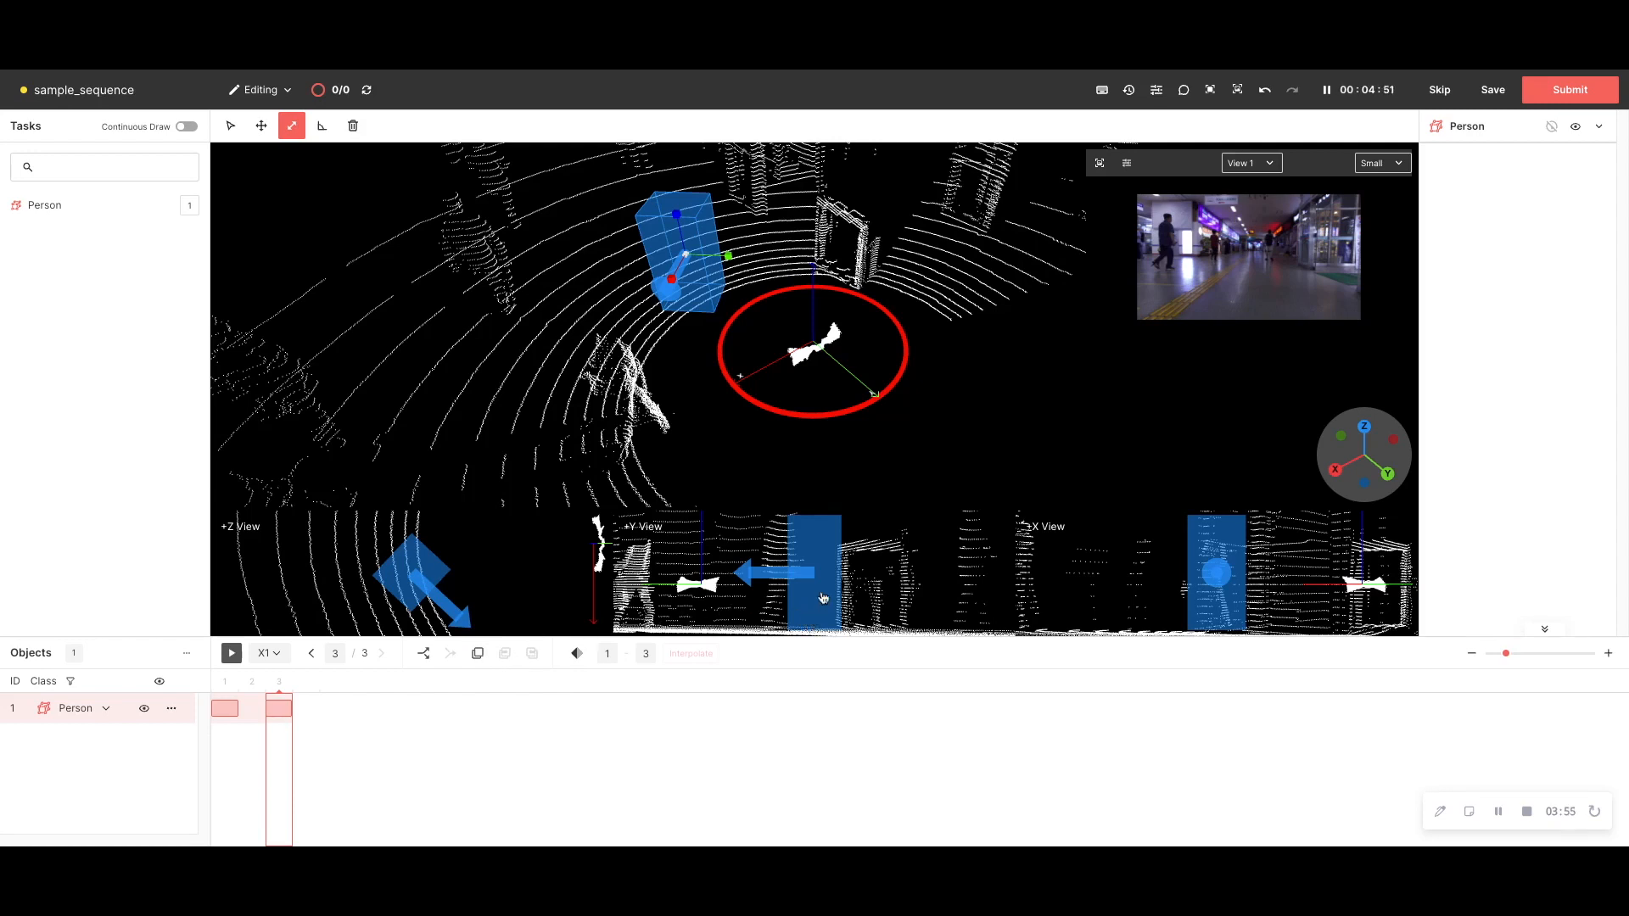
{"action": "key", "text": "Escape"}
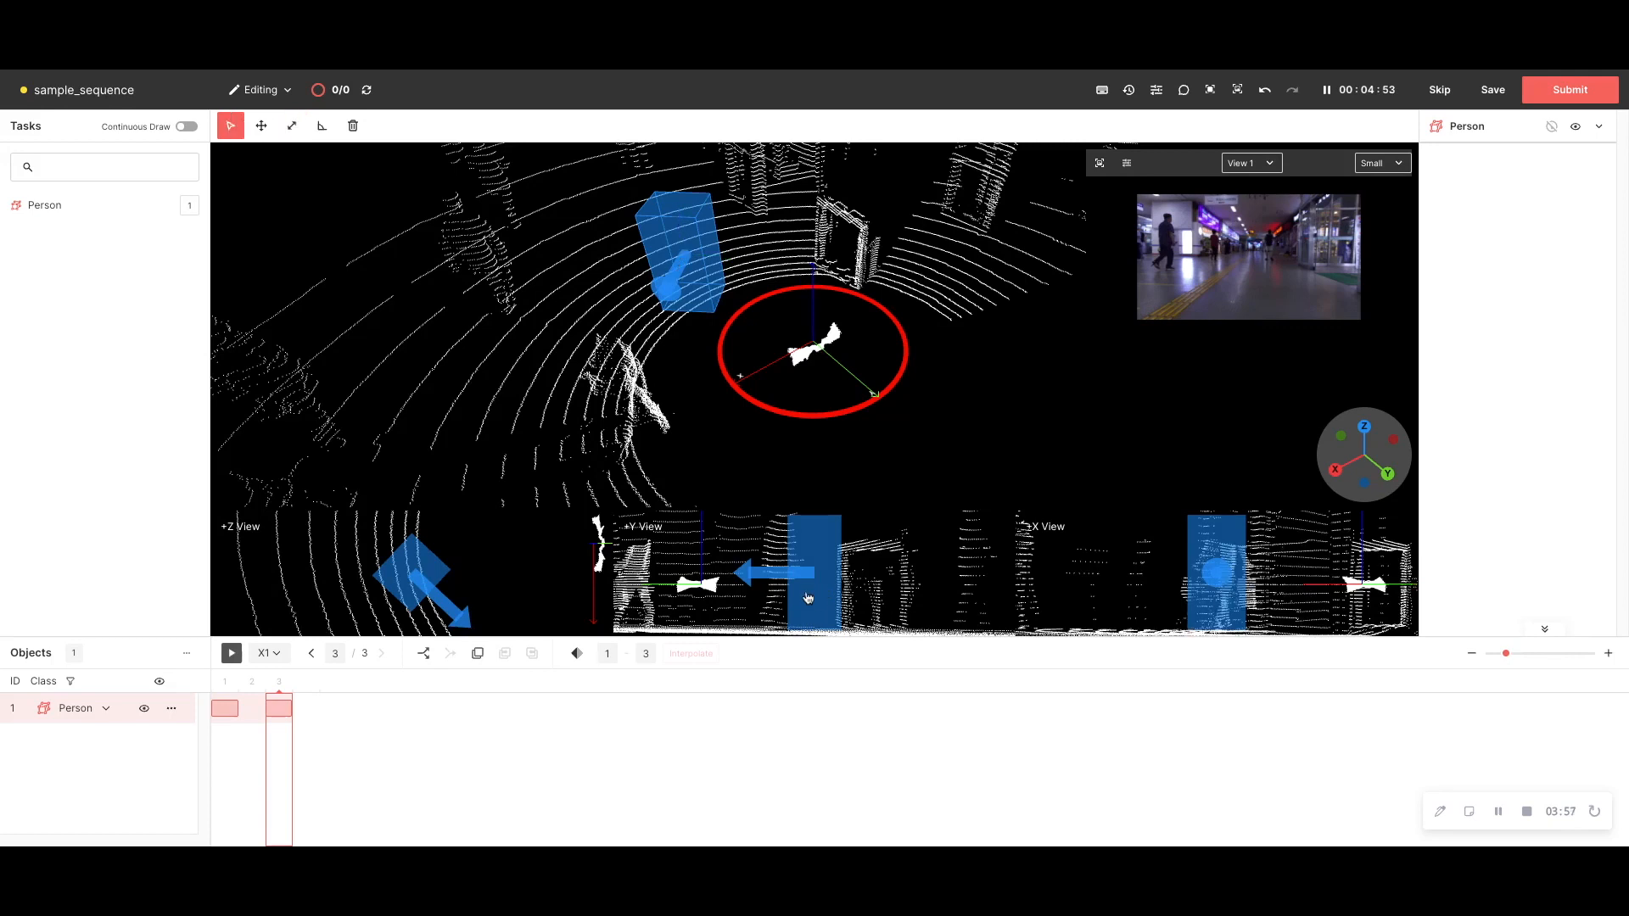
{"action": "left_click_drag", "start_coordinate": [805, 598], "coordinate": [624, 593]}
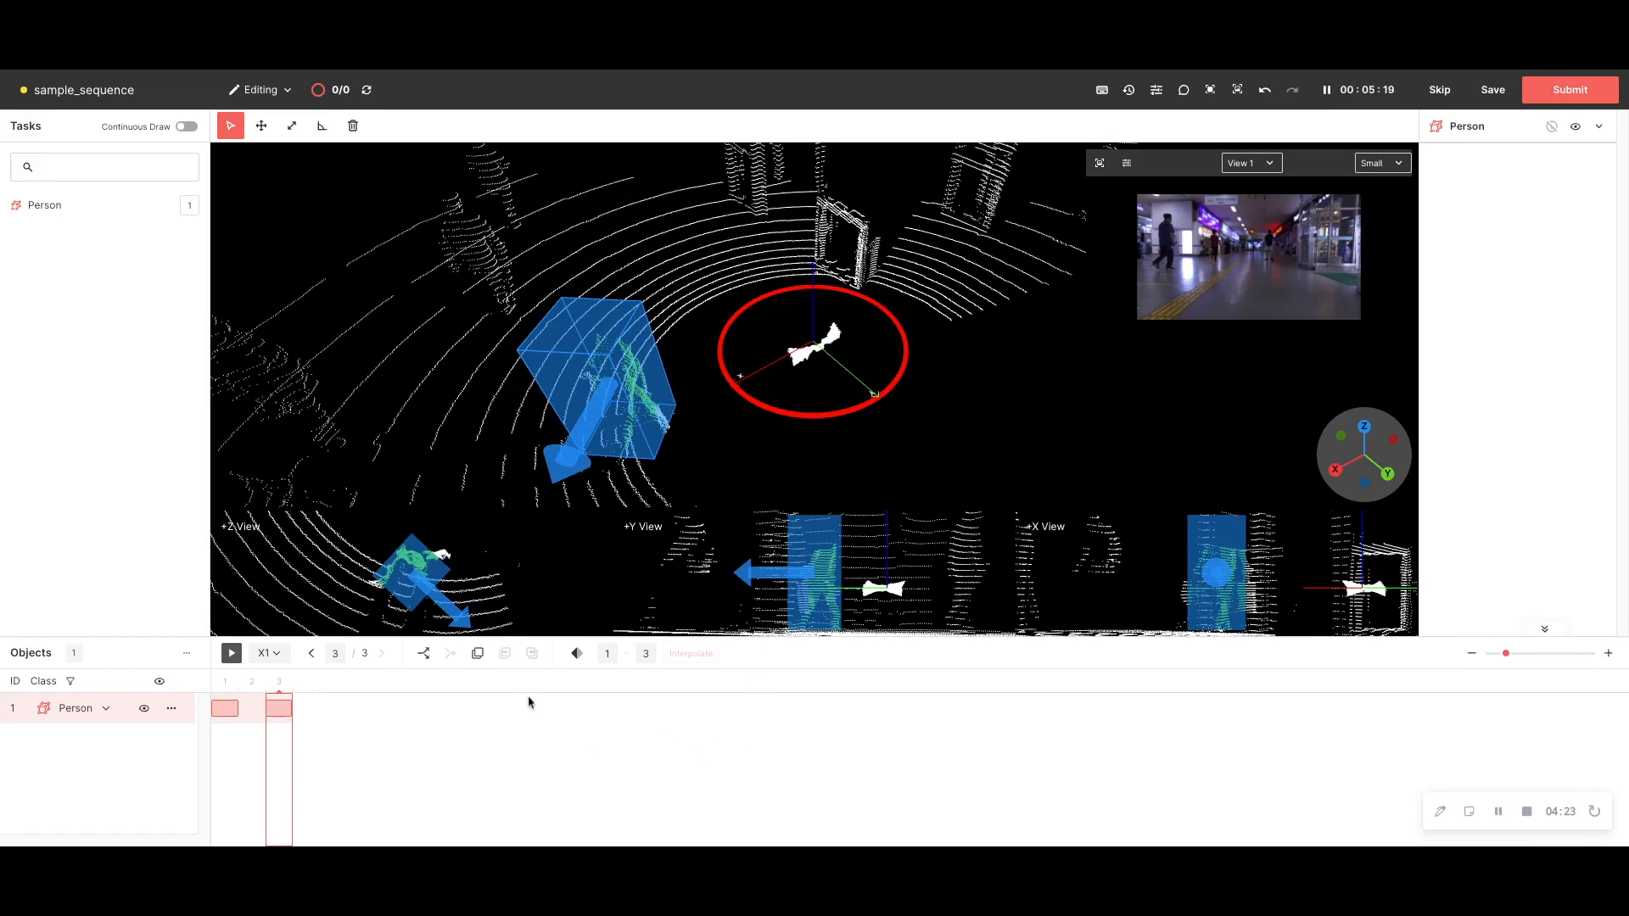
- Mark the Person cuboid as a key frame in frames 3 and 1, and interpolate between them
{"action": "left_click", "coordinate": [579, 655]}
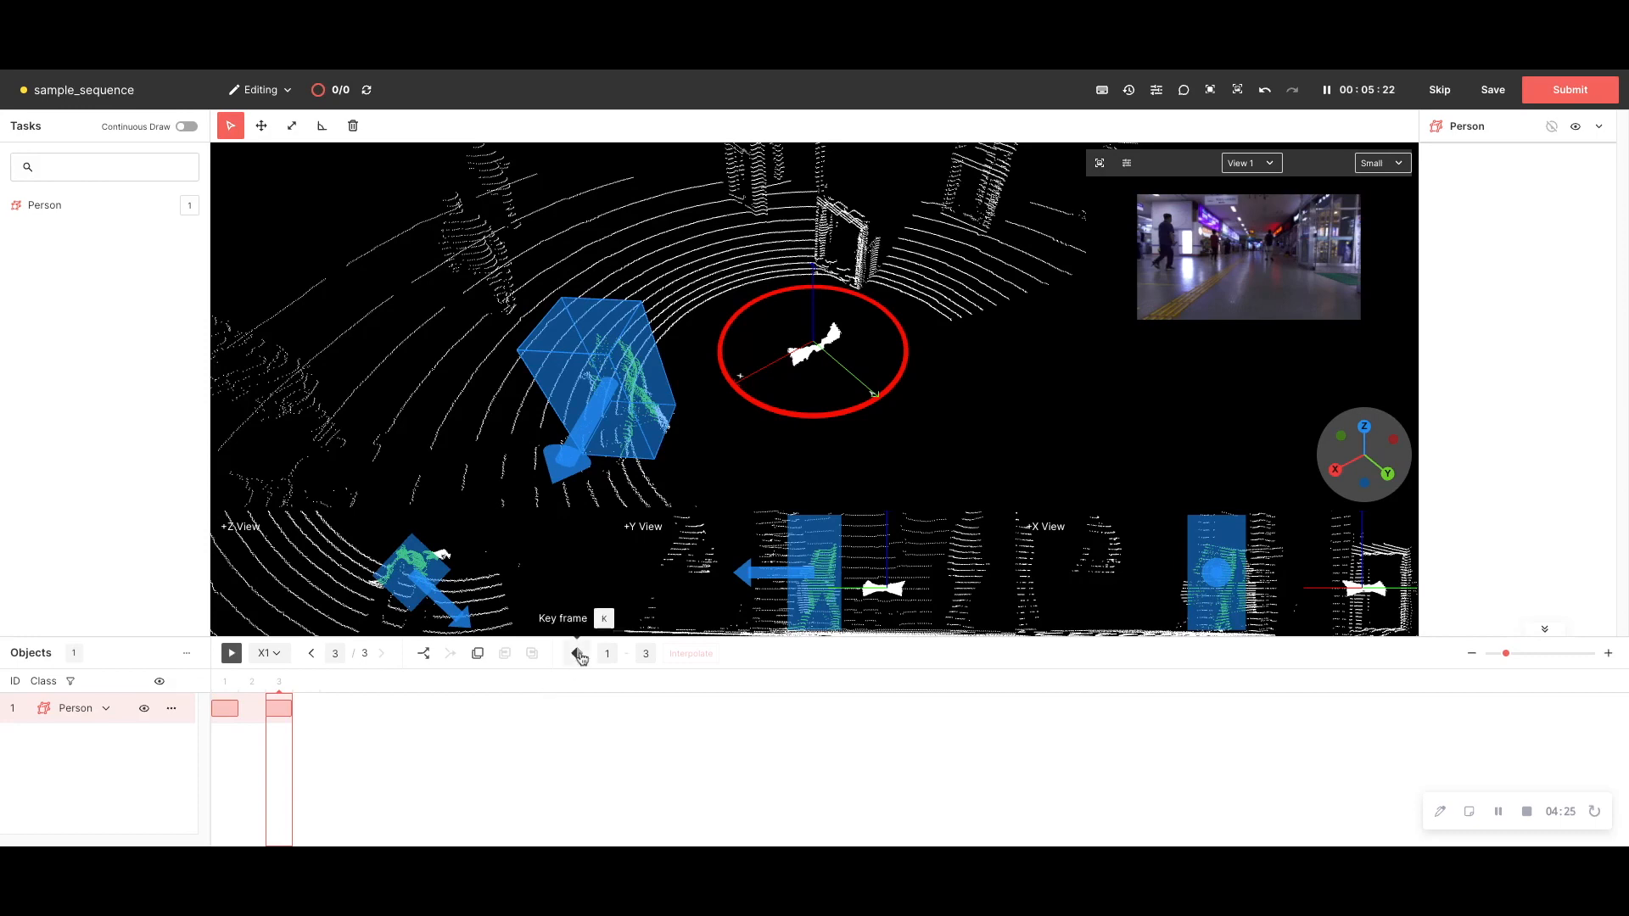
{"action": "left_click", "coordinate": [236, 717]}
{"action": "left_click", "coordinate": [579, 655]}
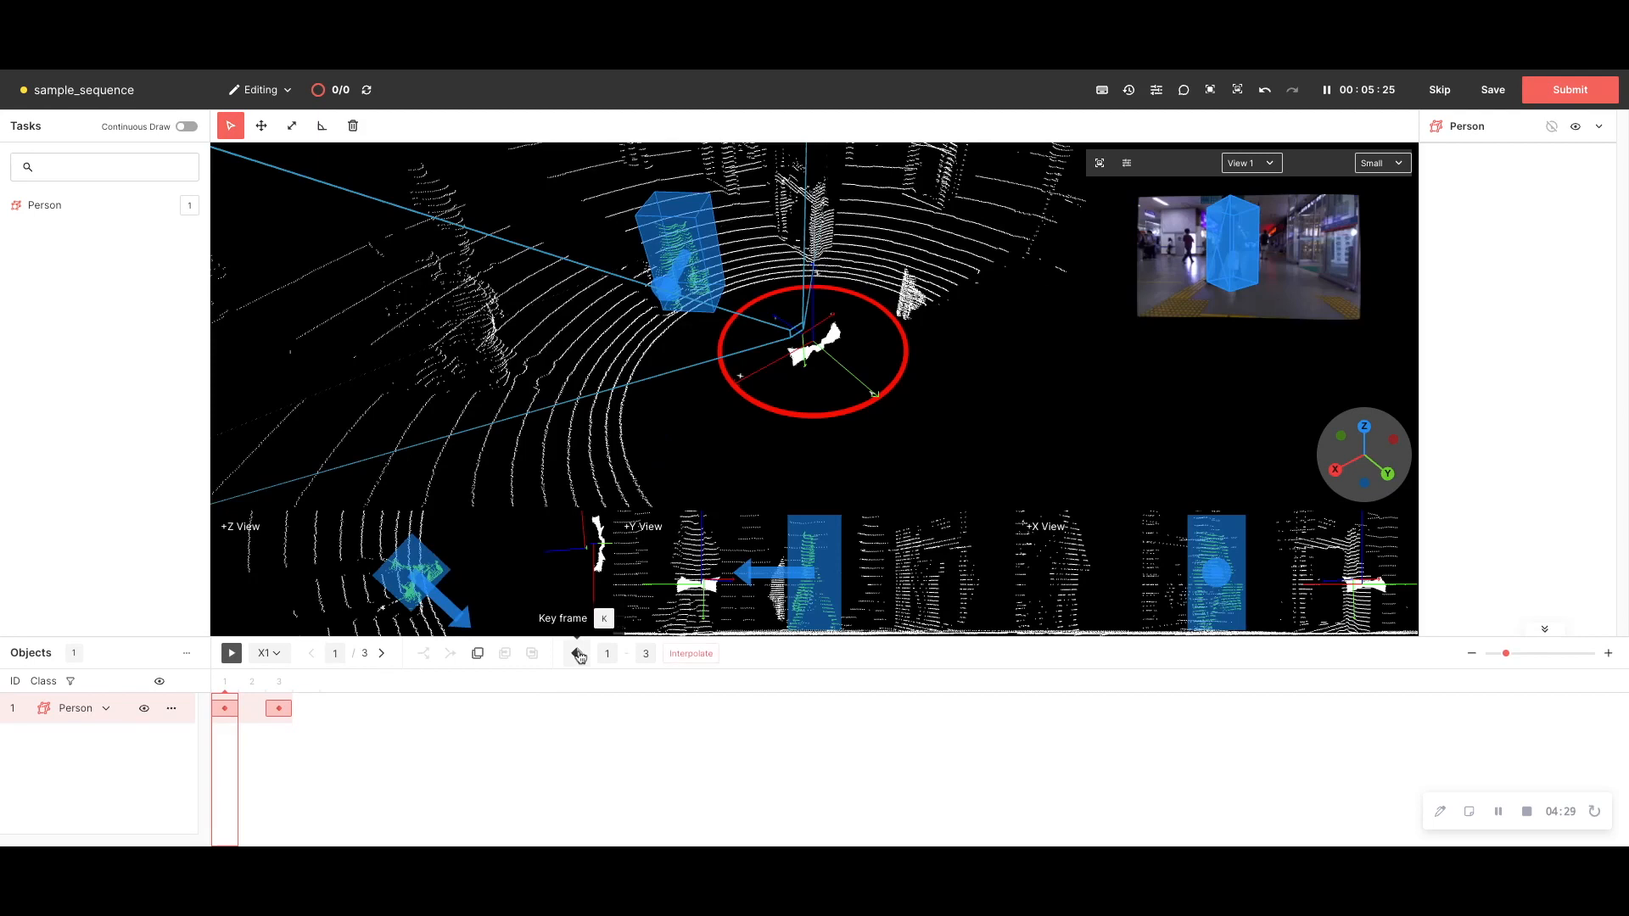
{"action": "left_click", "coordinate": [709, 655]}
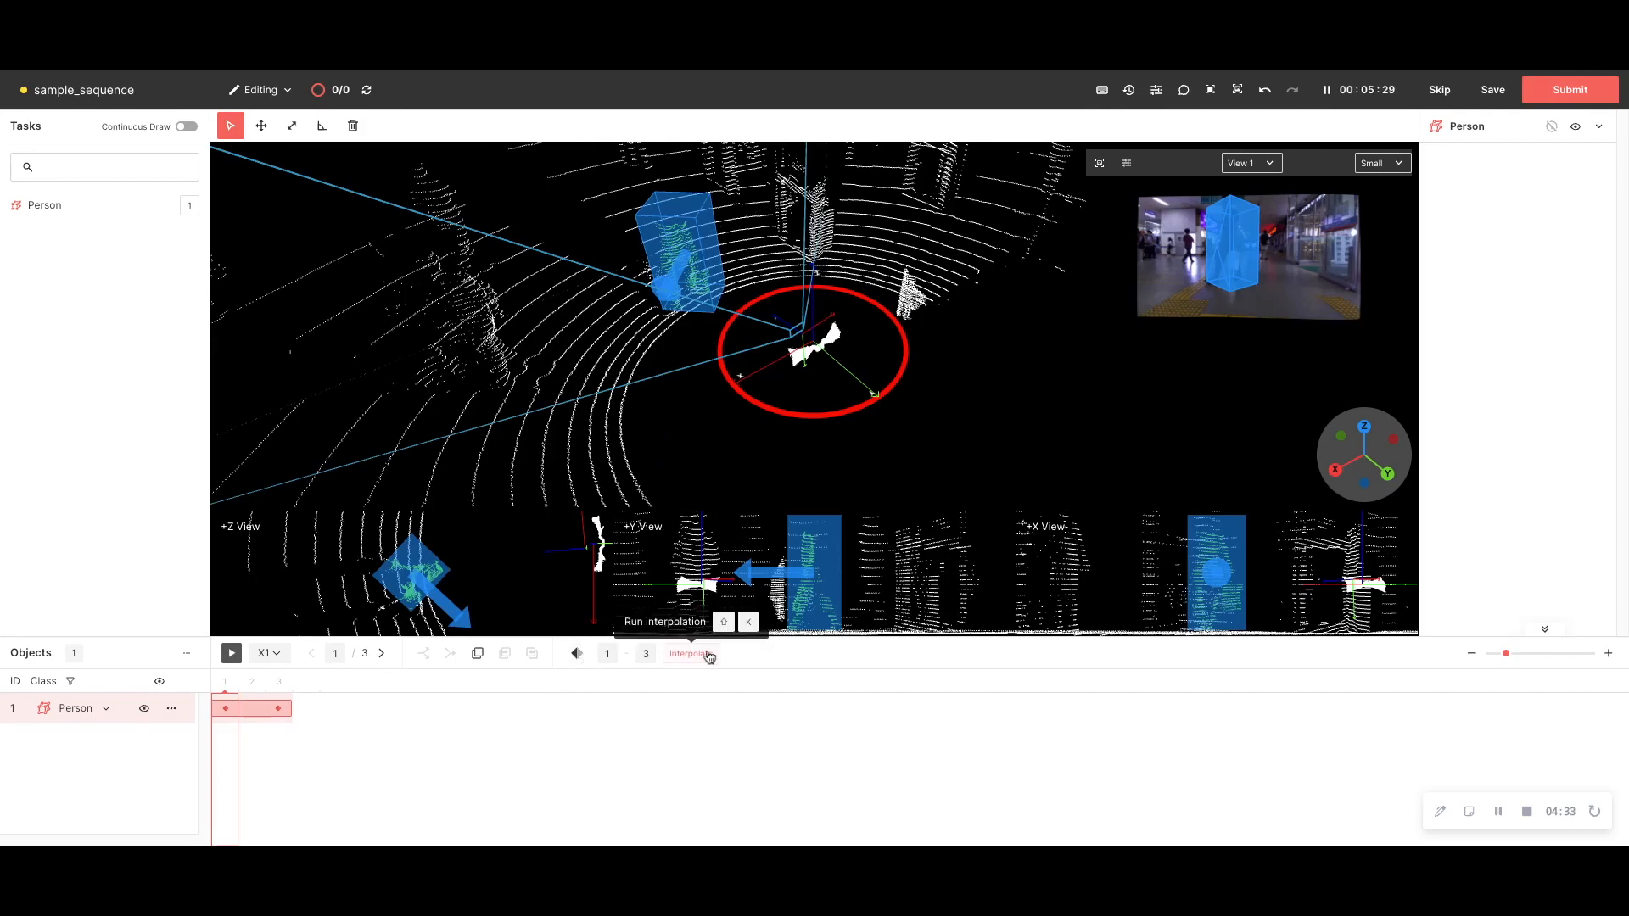
- Shift the interpolated Person cuboid in frame 2 to fit the person's points better in the Y view
{"action": "left_click", "coordinate": [252, 685]}
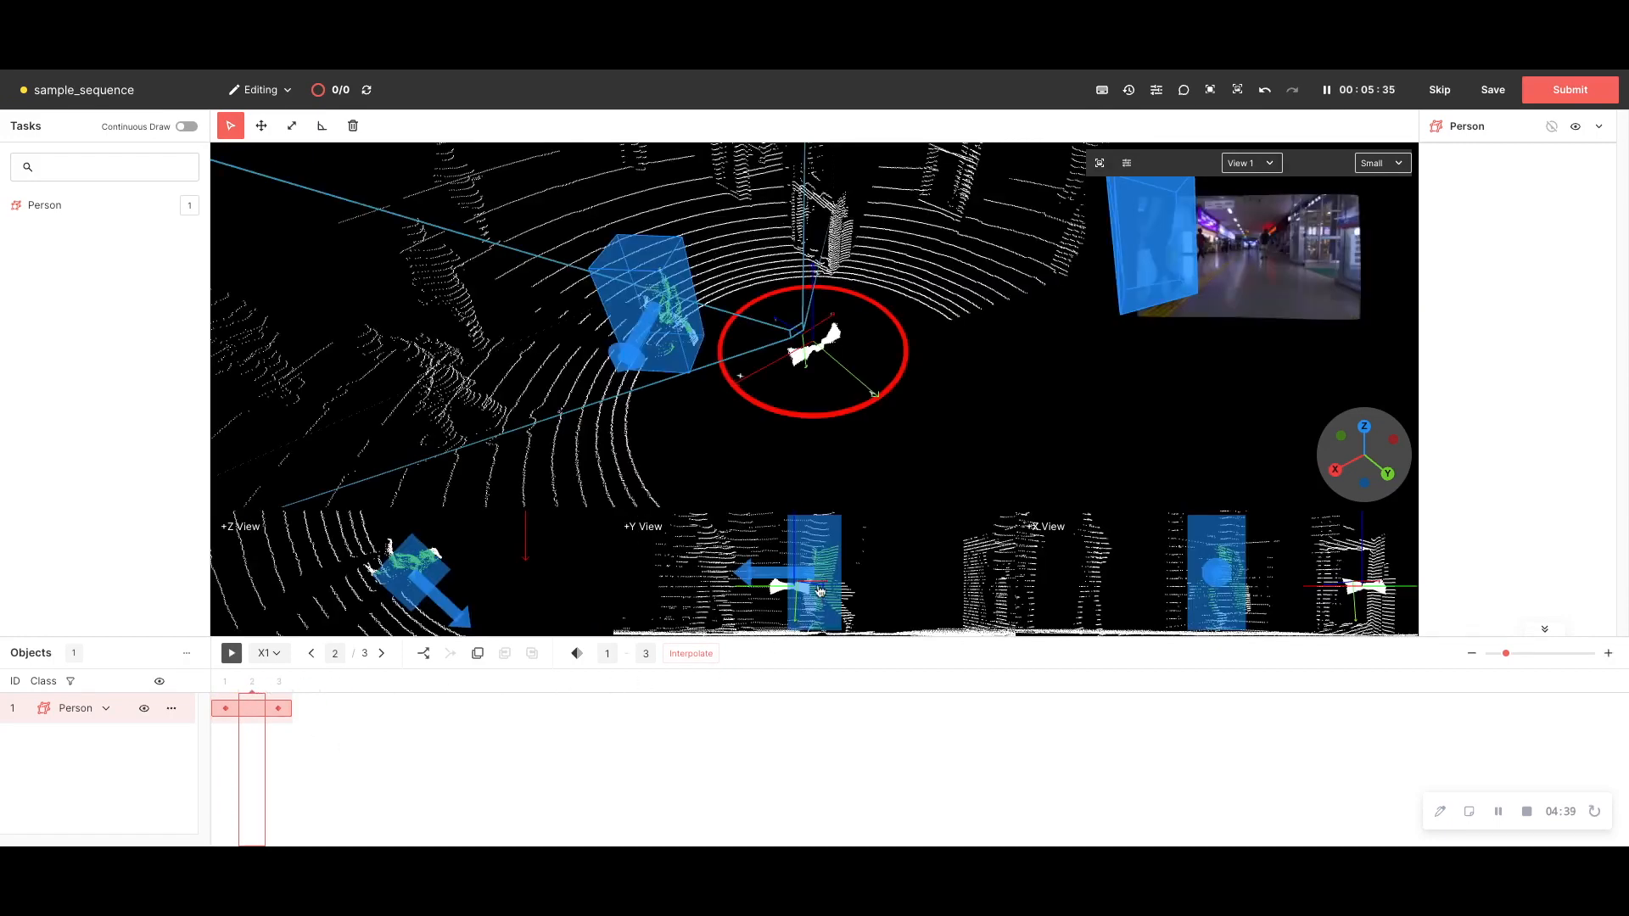
{"action": "left_click_drag", "start_coordinate": [825, 553], "coordinate": [835, 550]}
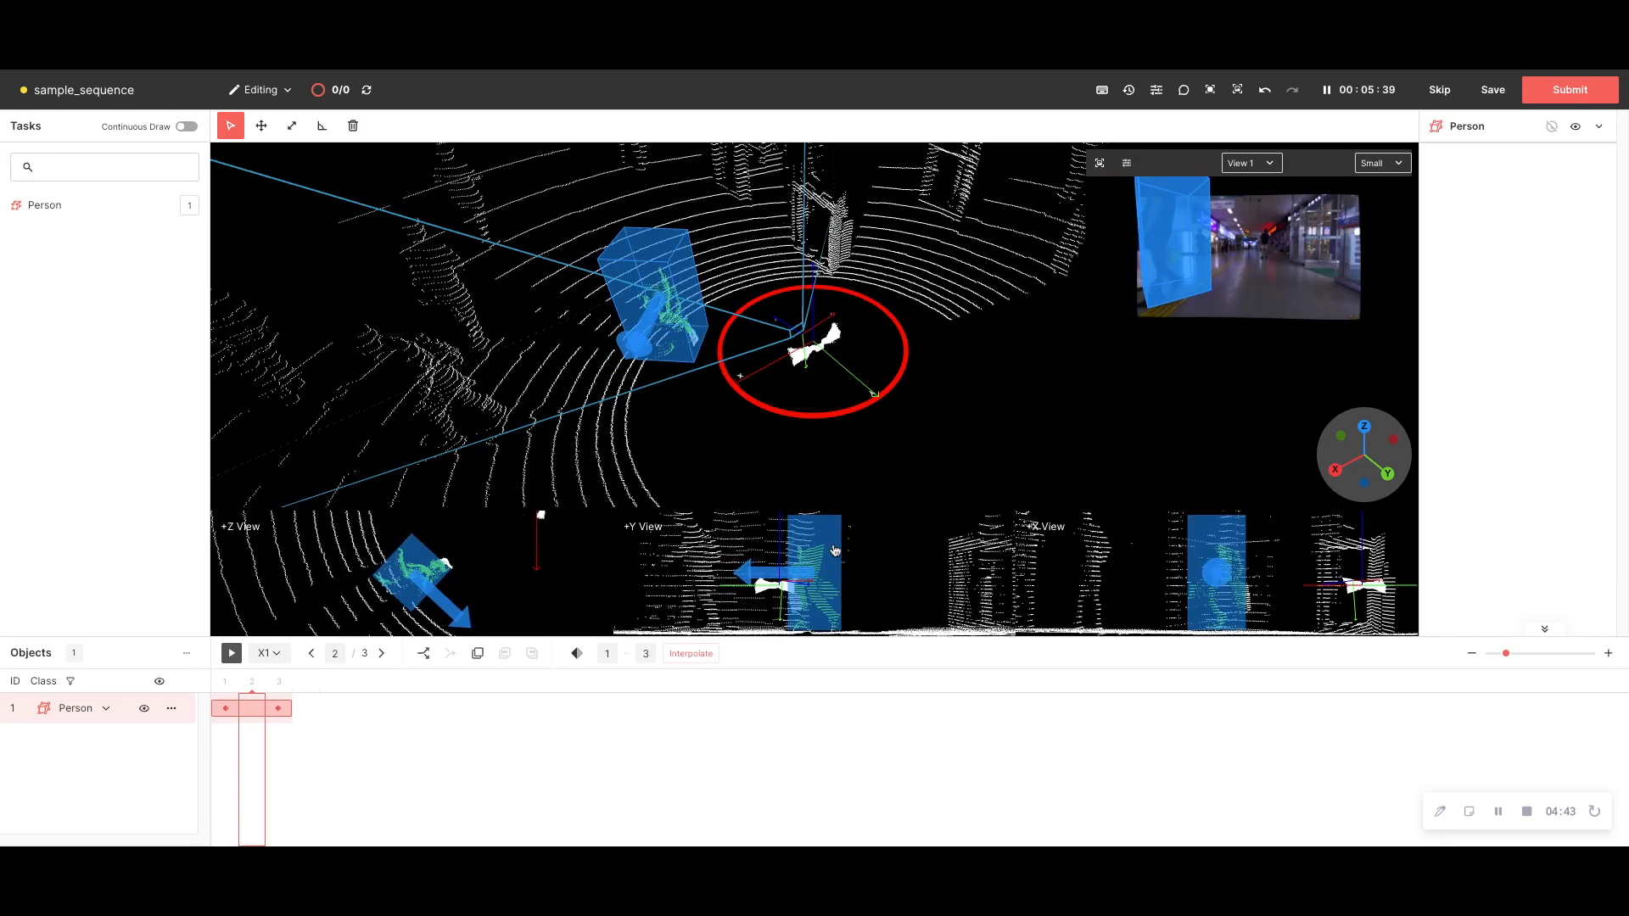